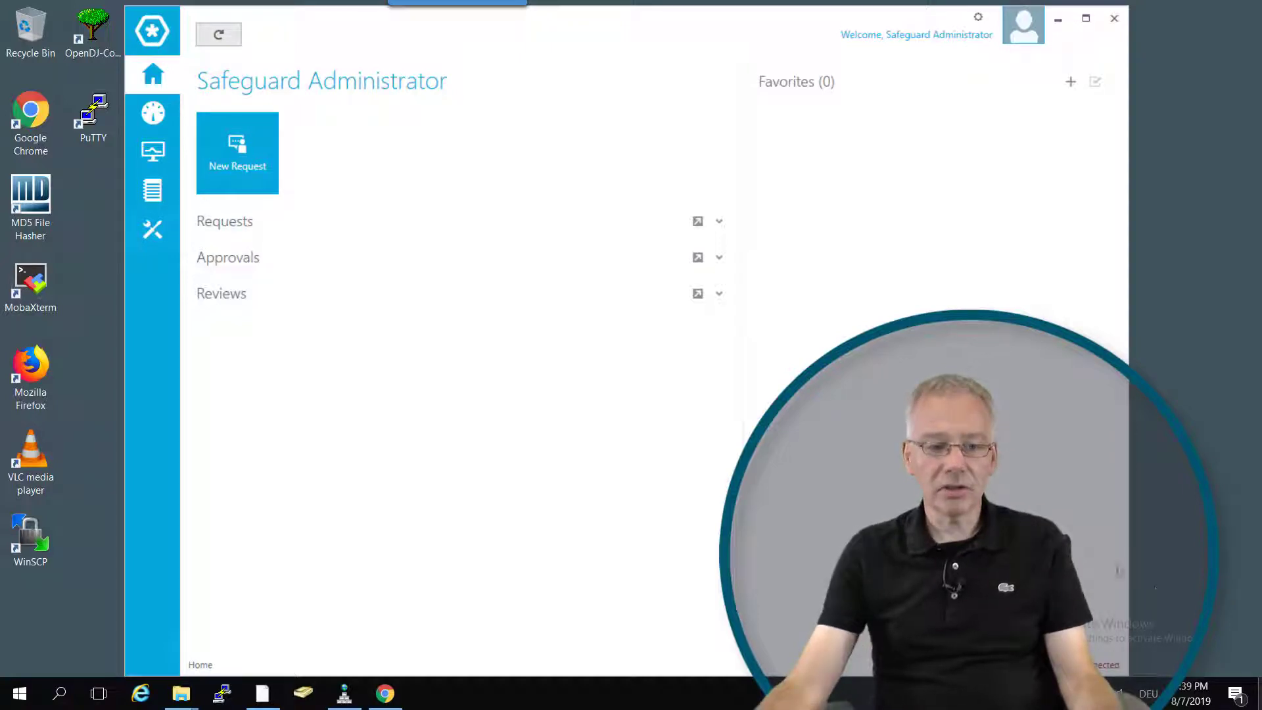
Start a new asset discovery from the Discovery administration page and name it "iam.com assetdiscovery".
click(151, 230)
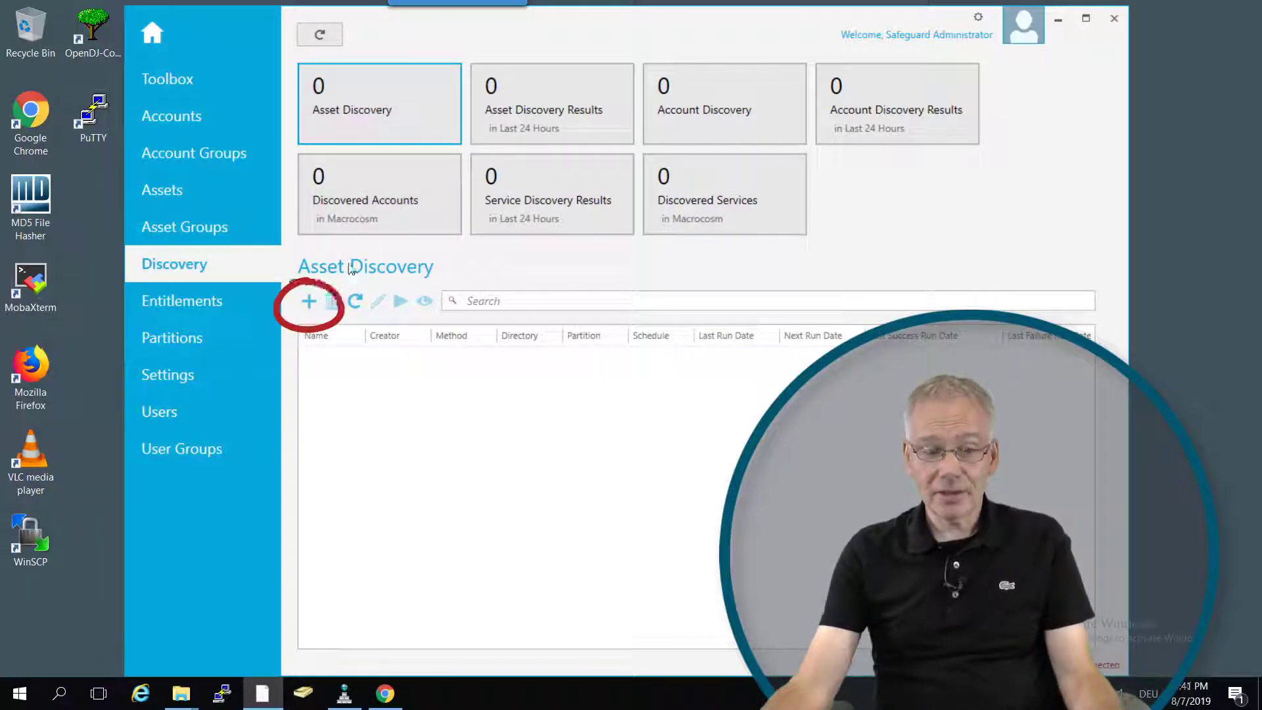
click(309, 302)
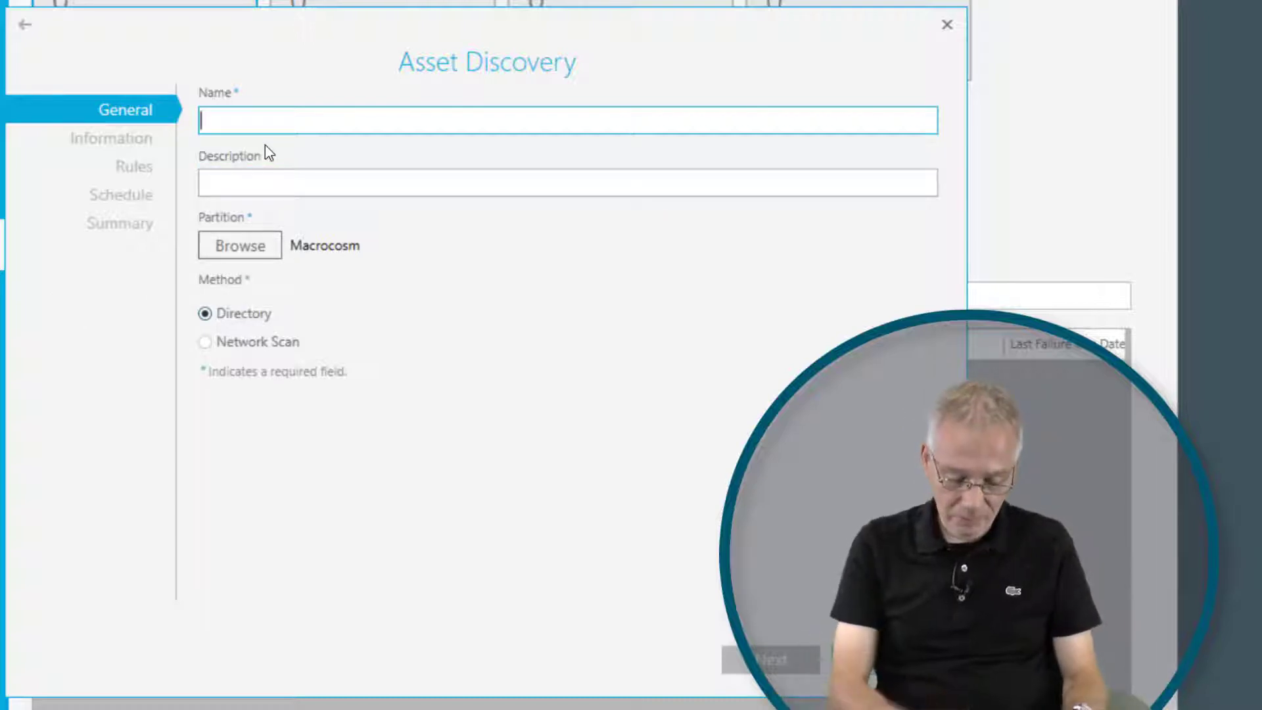
text(iam.com assetdiscovery)
key(Tab)
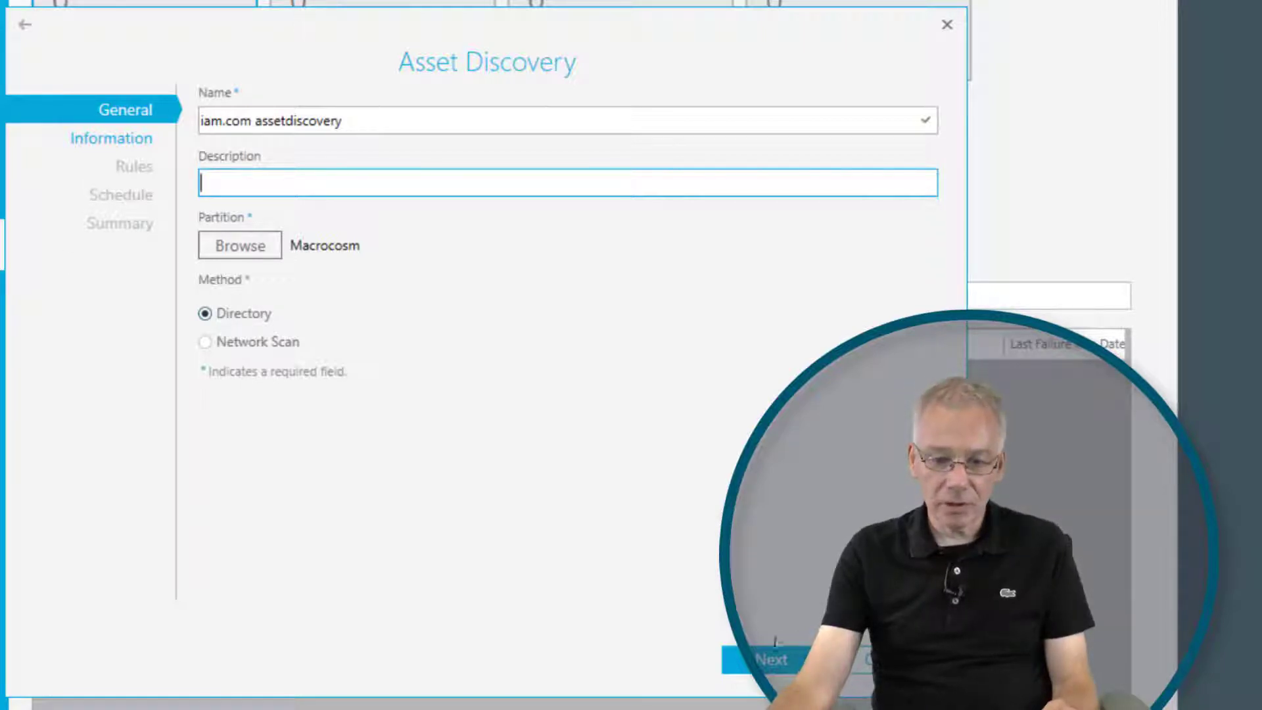
Choose Active Directory as the directory in the asset discovery's information settings.
click(129, 138)
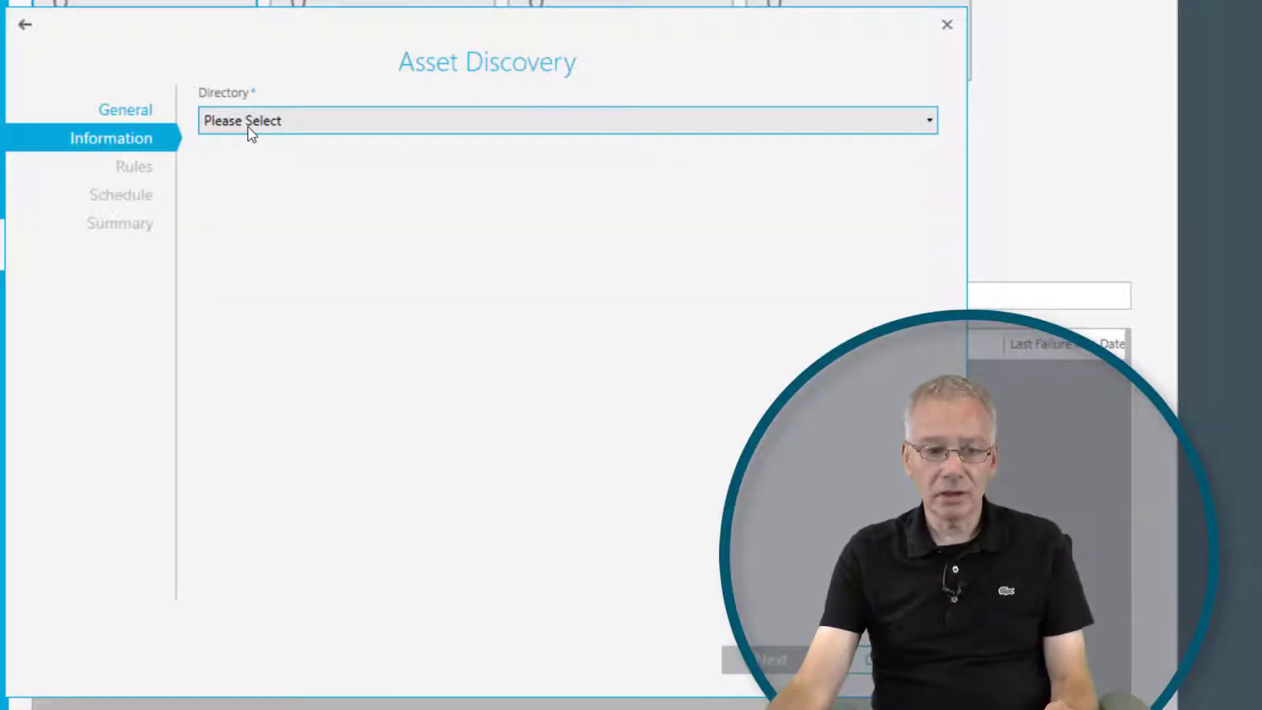
click(248, 132)
click(255, 153)
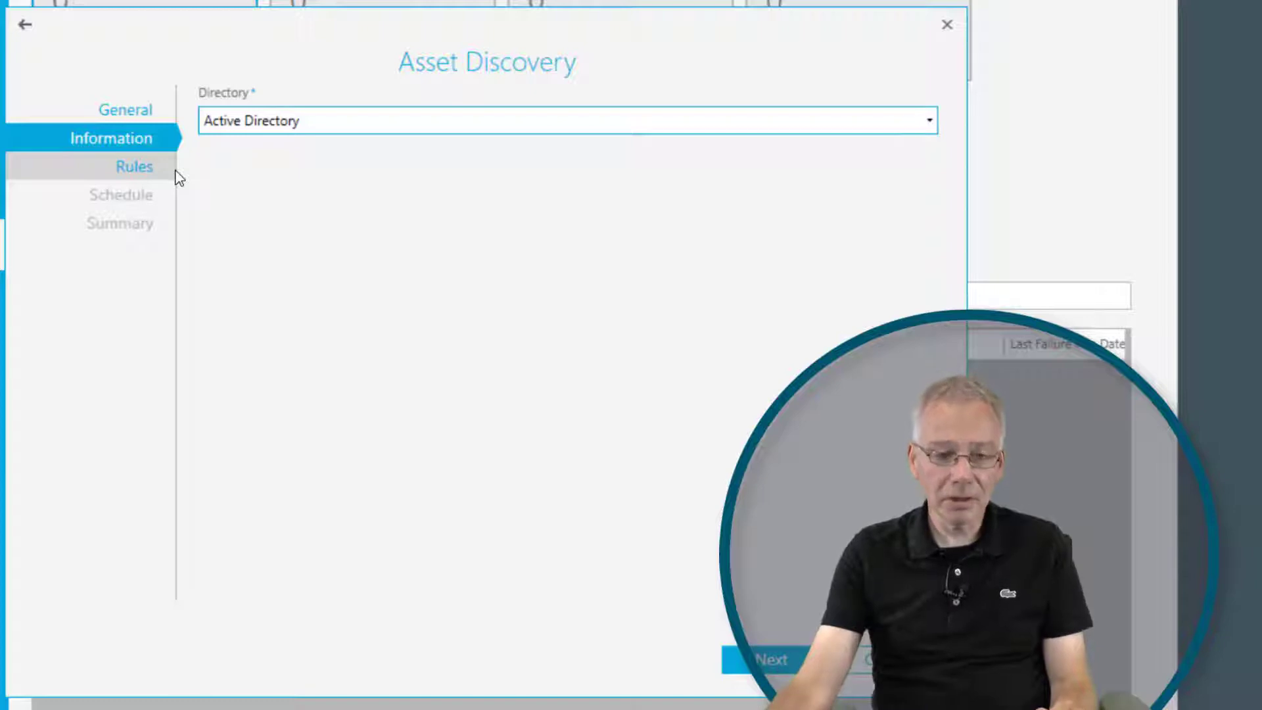
Add a rule named "iam.corp asset rule" to the asset discovery.
click(766, 663)
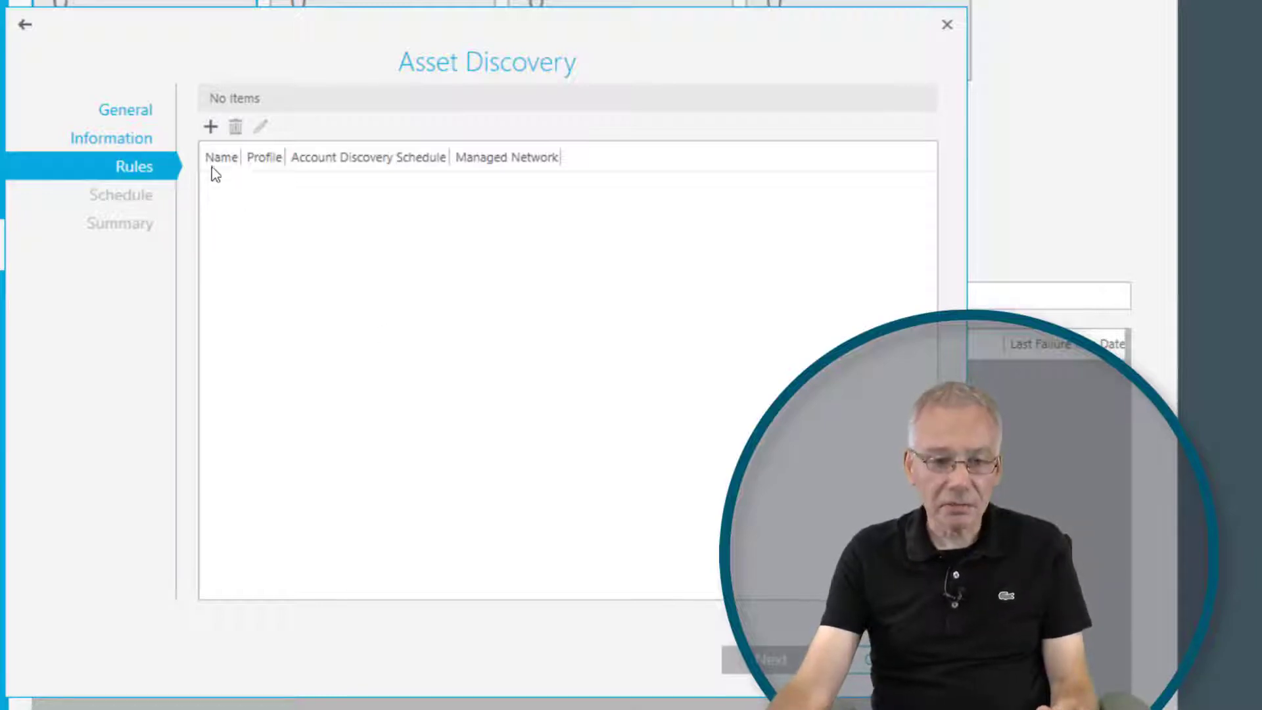
click(215, 128)
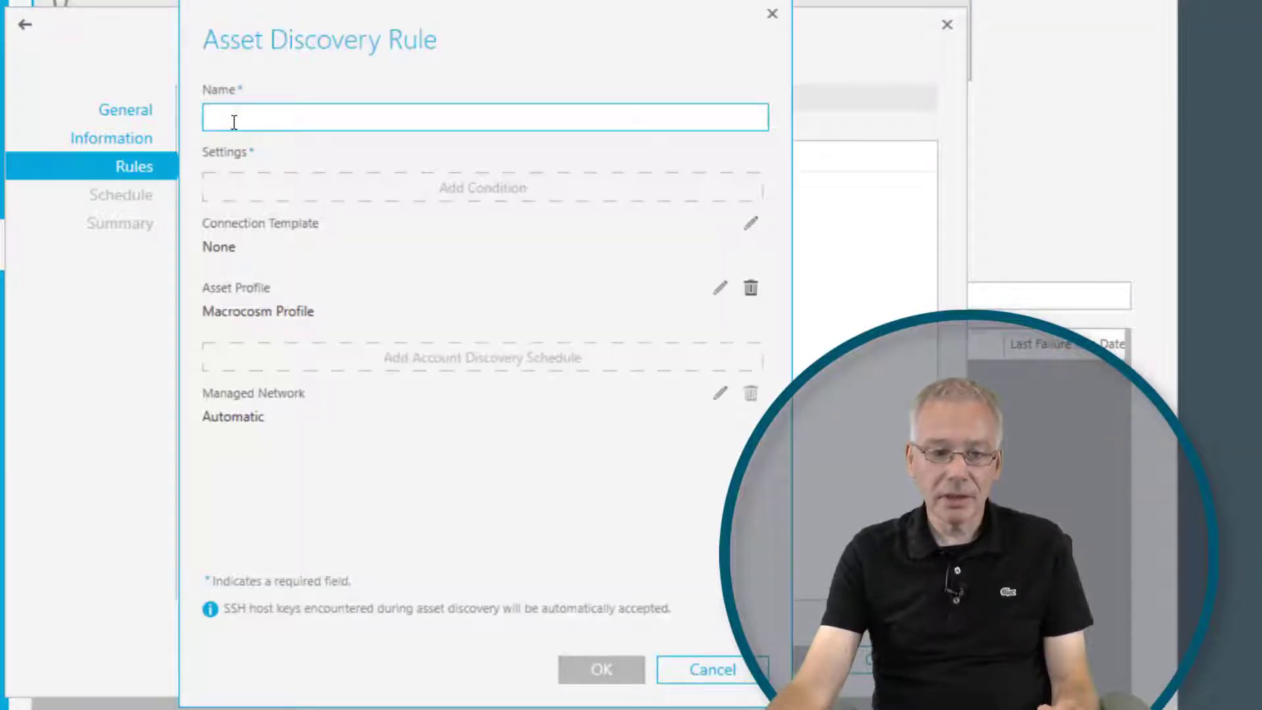
text(iam.corp asset rule)
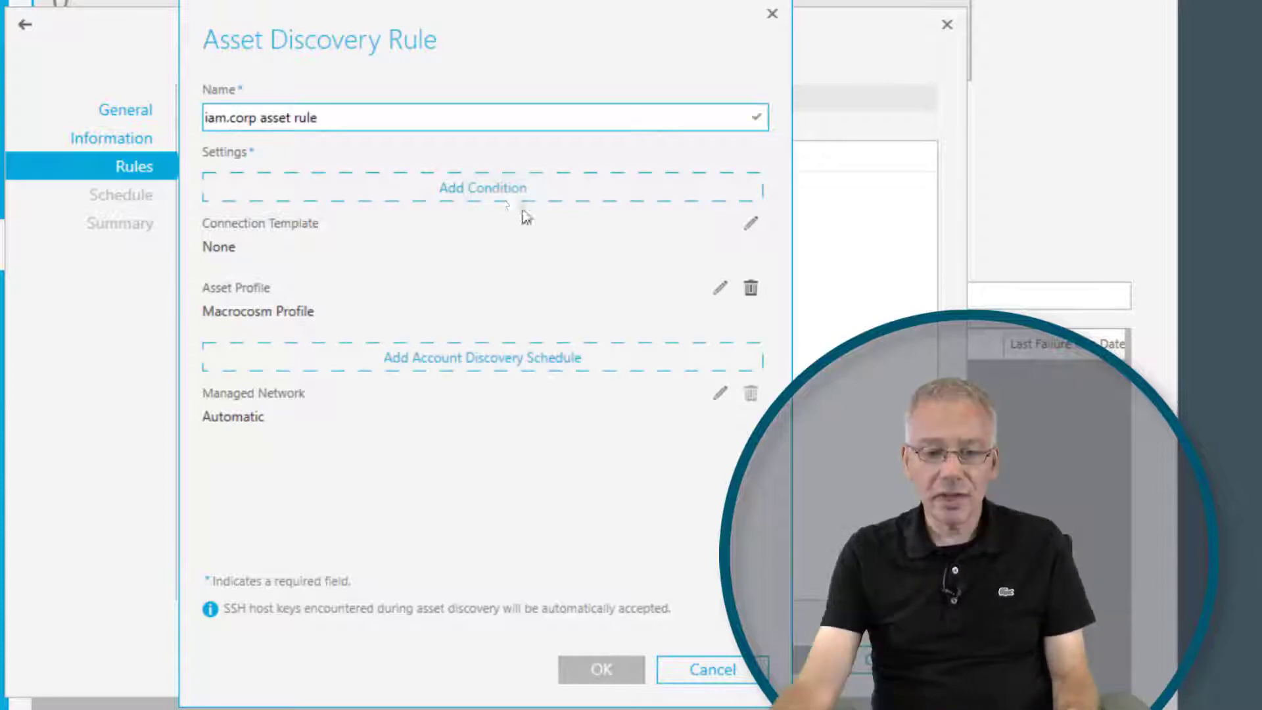
Add a condition to the rule that finds assets by Constraints, with Operating System Contains "indows".
click(499, 192)
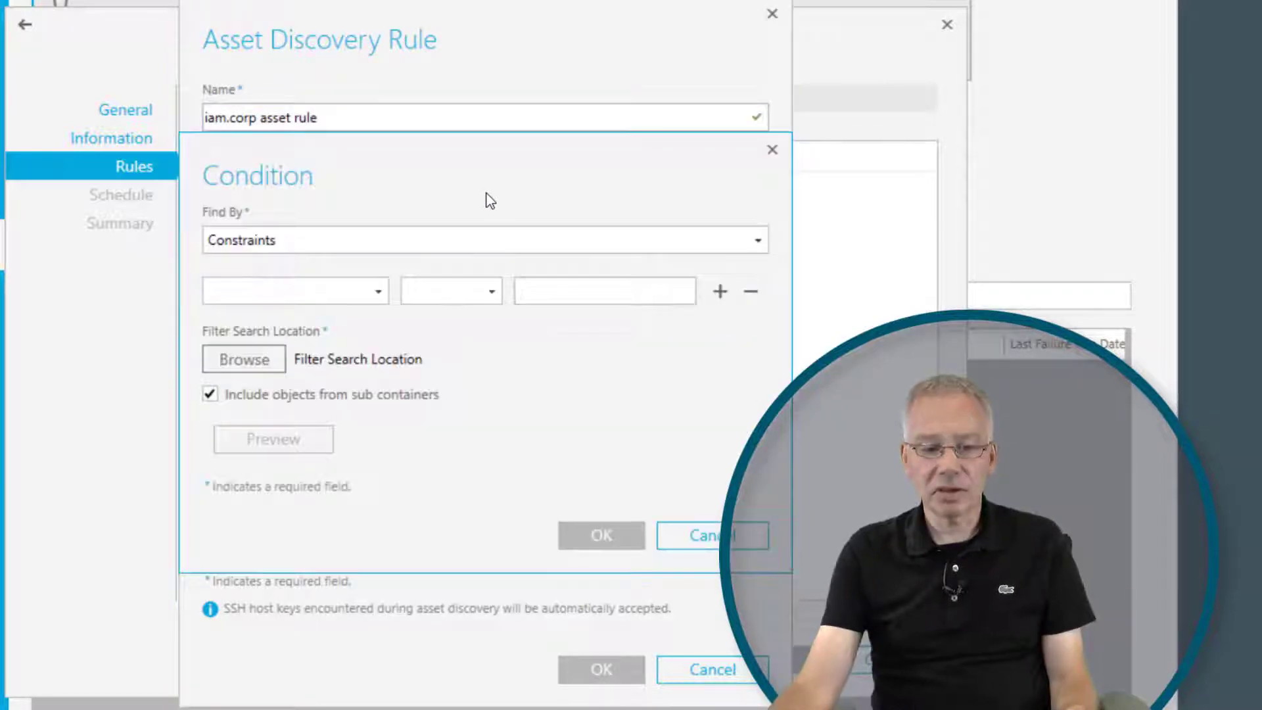
click(345, 247)
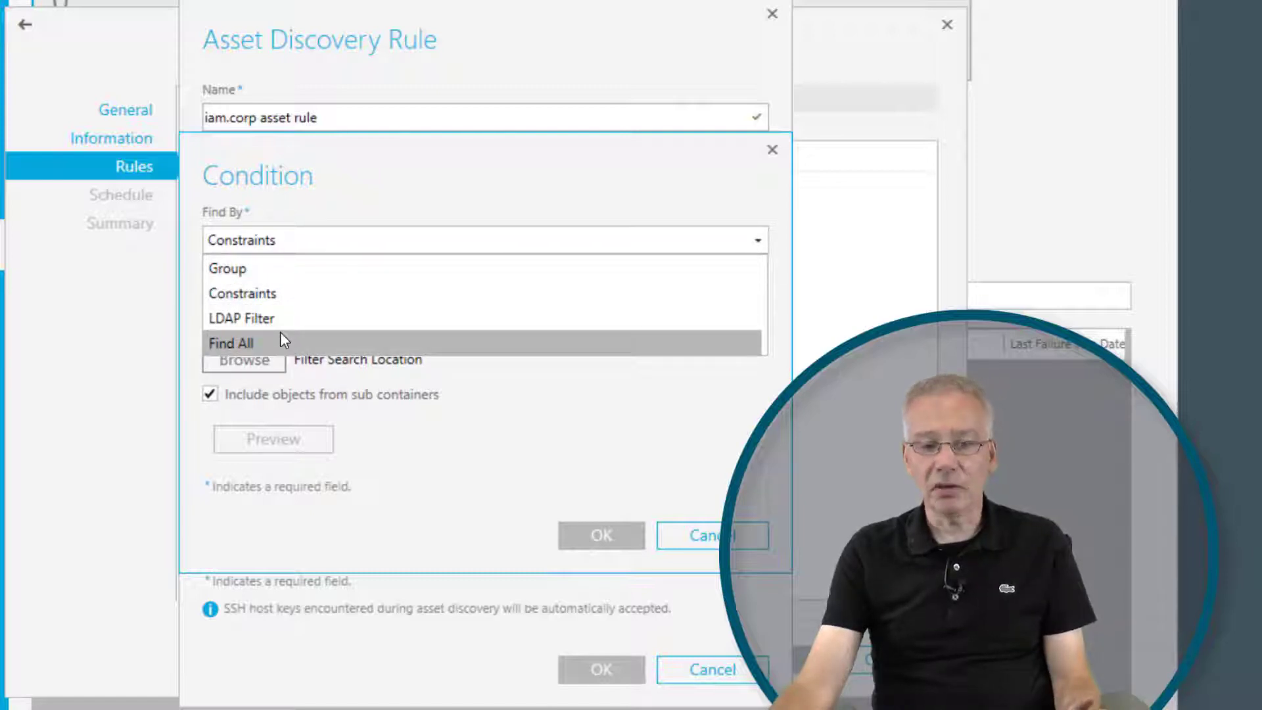
click(274, 293)
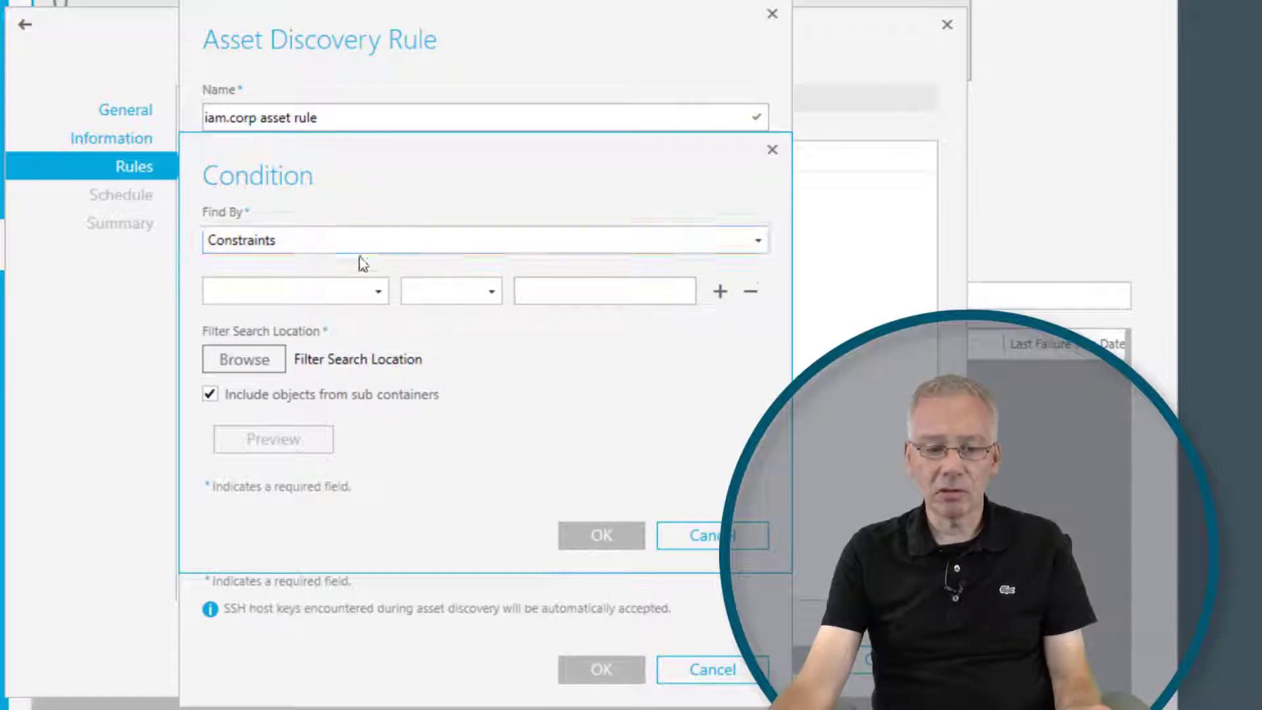
click(388, 291)
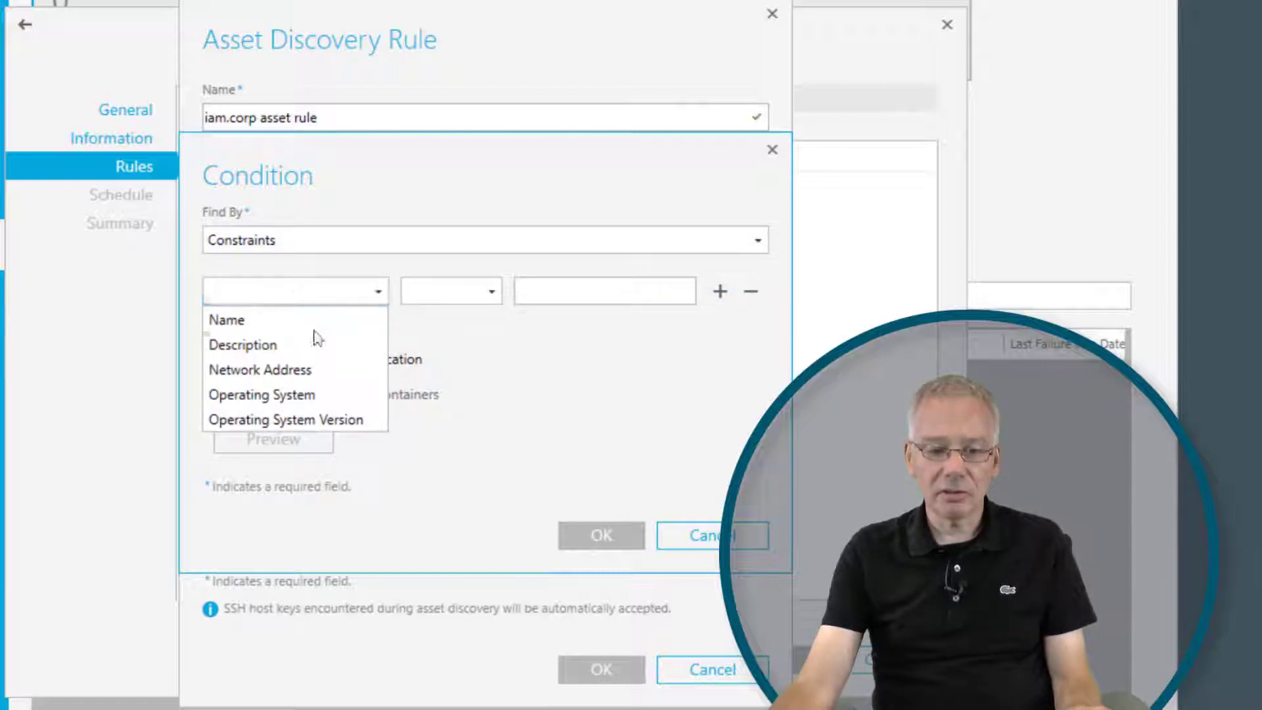
click(300, 394)
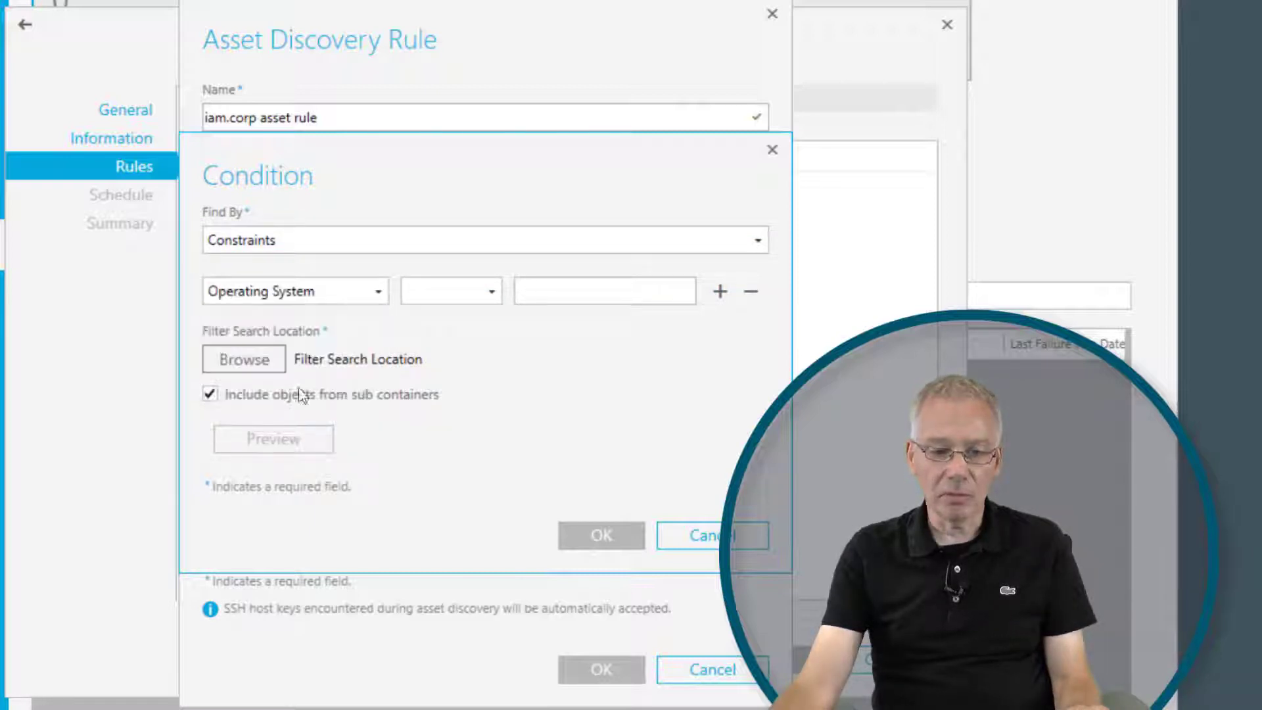
click(462, 293)
click(441, 414)
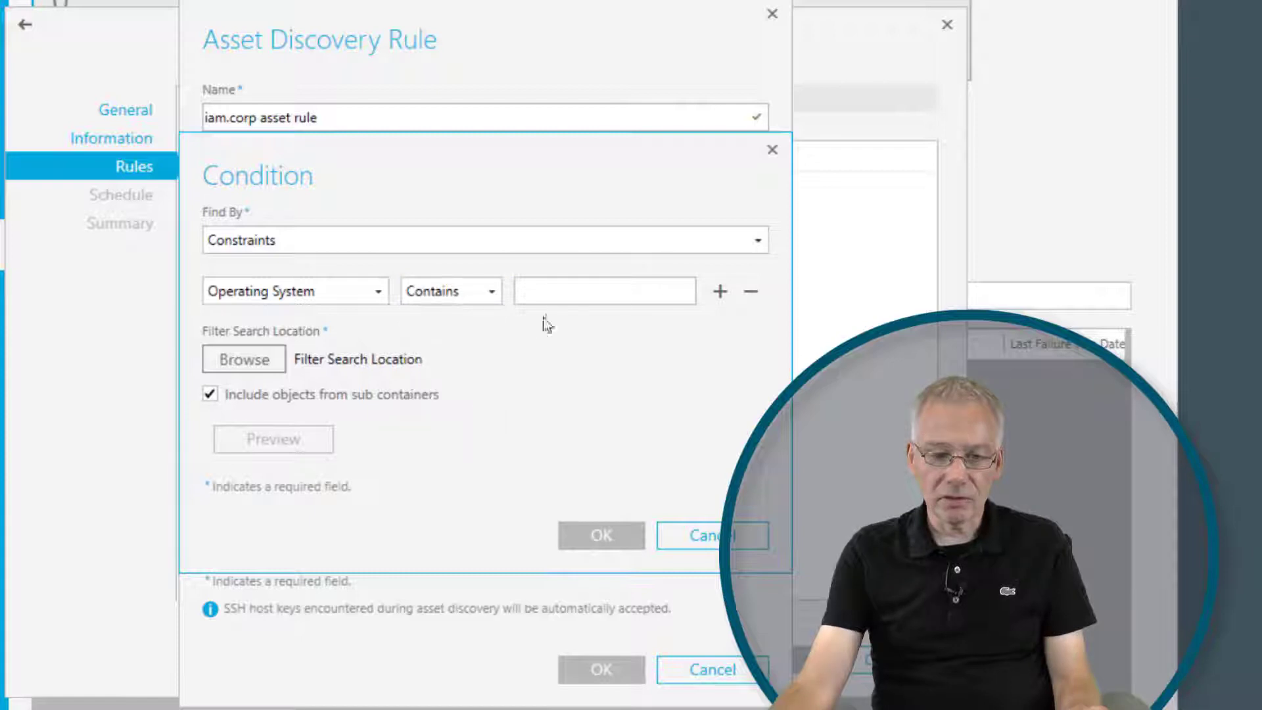
click(550, 291)
text(in)
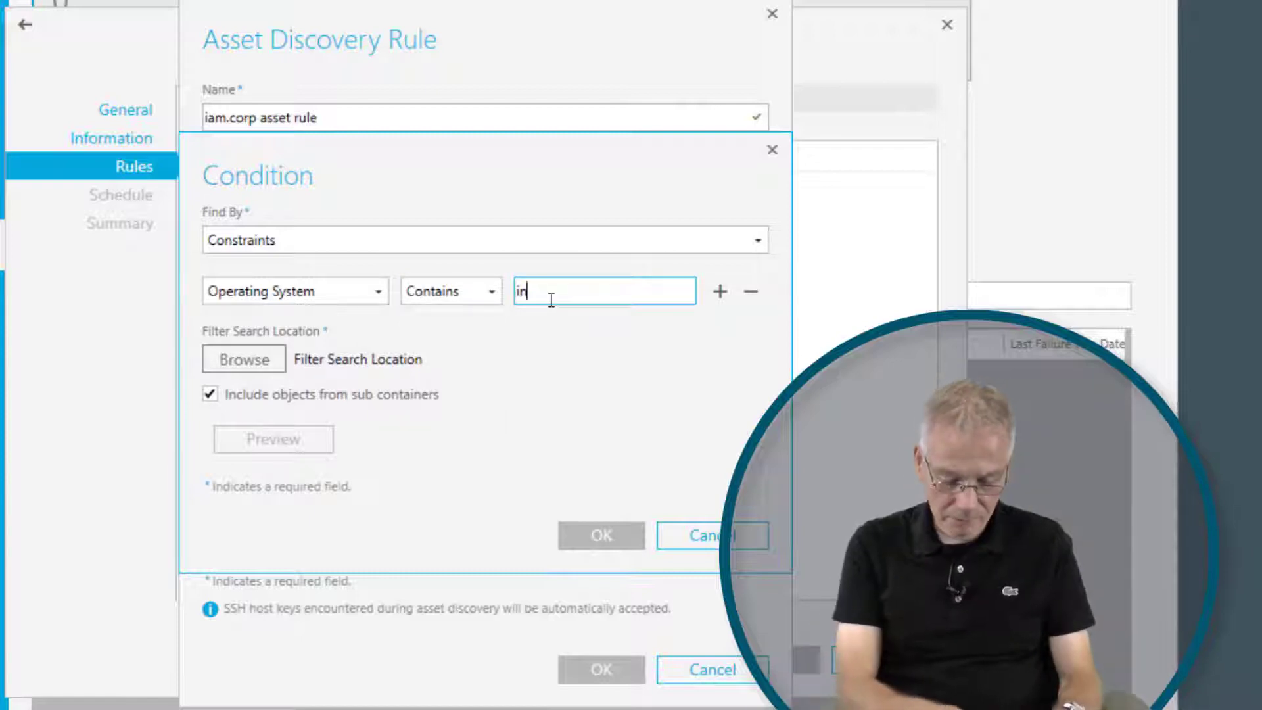
text(dows)
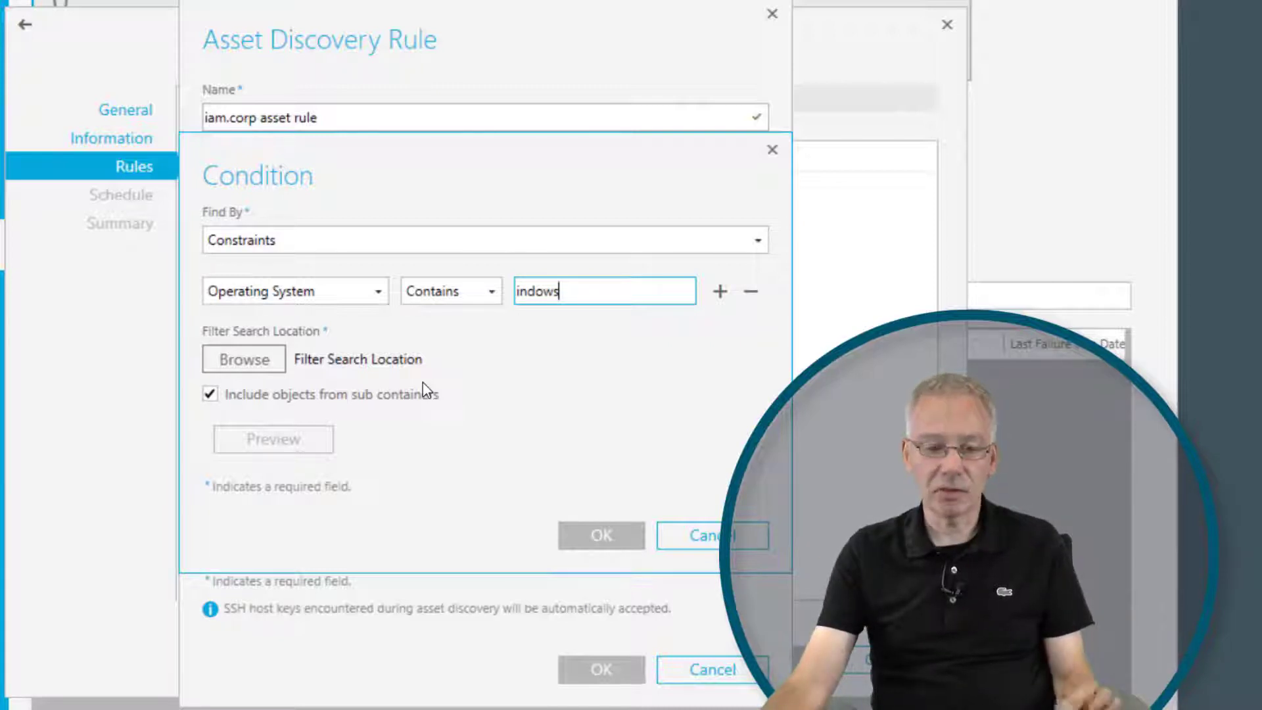
Set the condition's filter search location to the iam.corp domain under Directory Root.
click(277, 367)
click(329, 152)
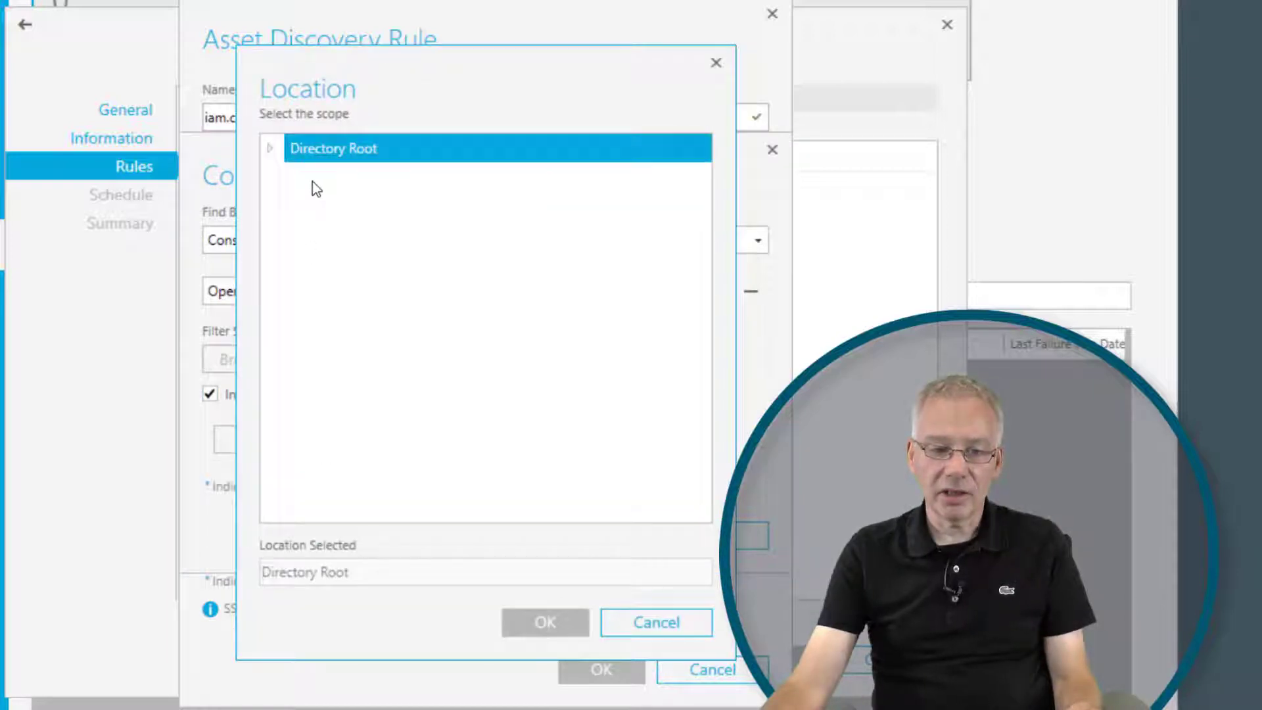
click(334, 184)
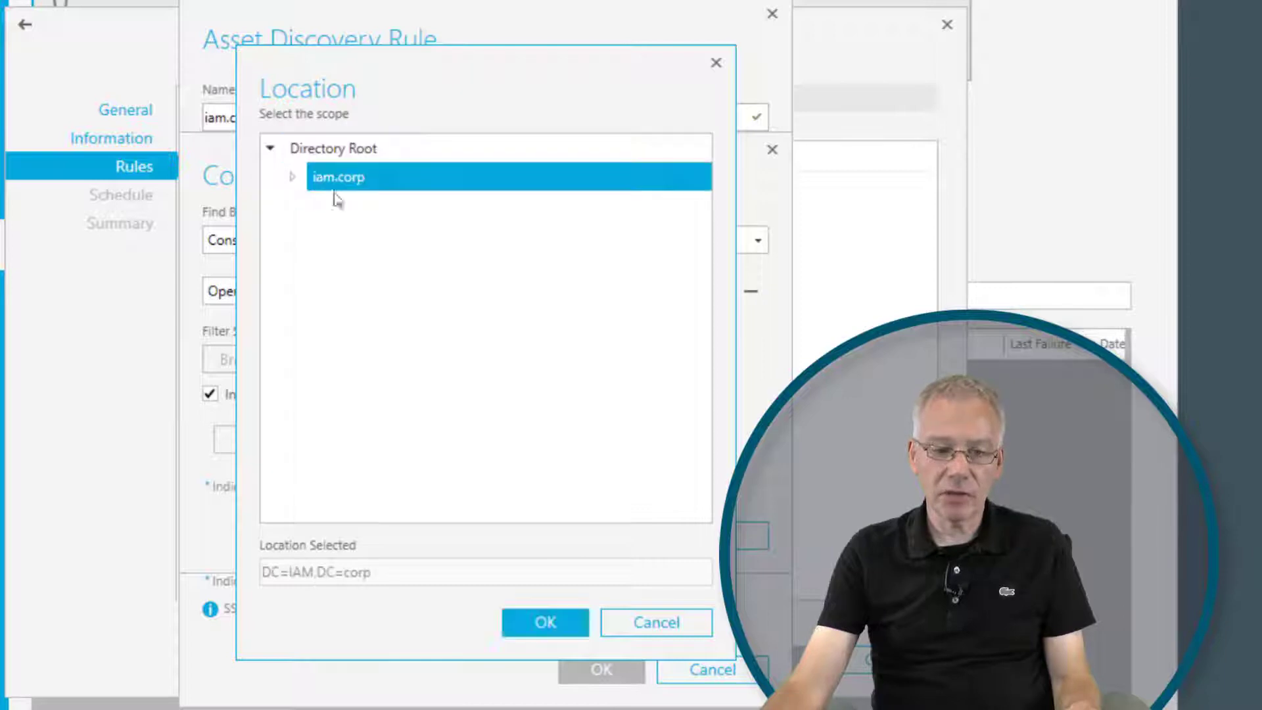
click(549, 623)
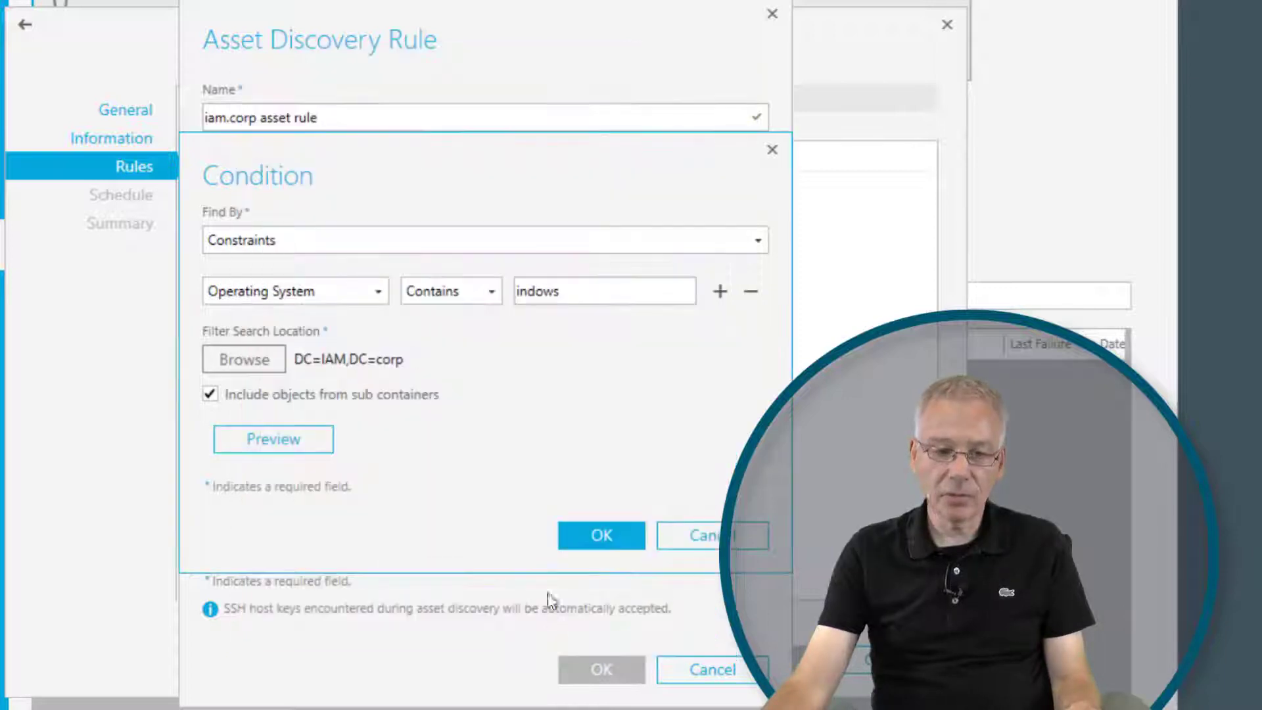
Preview the assets matching the condition, close the preview, and save the condition.
click(222, 439)
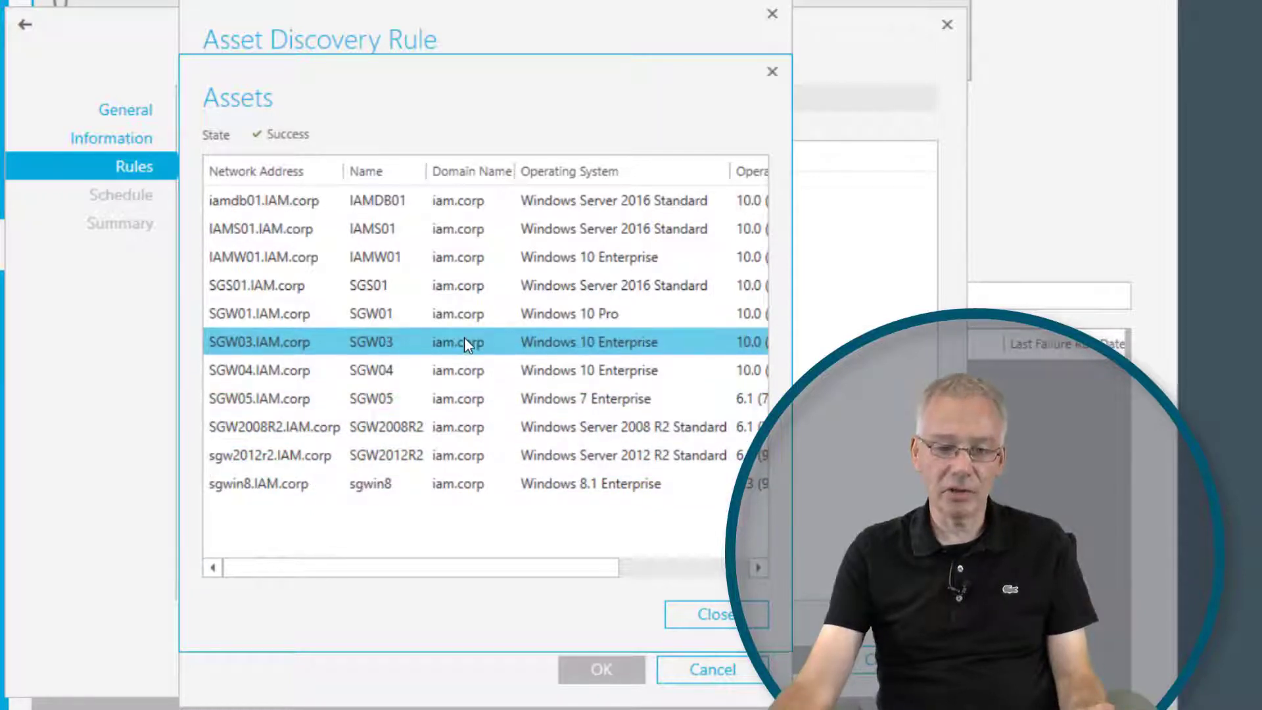
drag(534, 569, 403, 567)
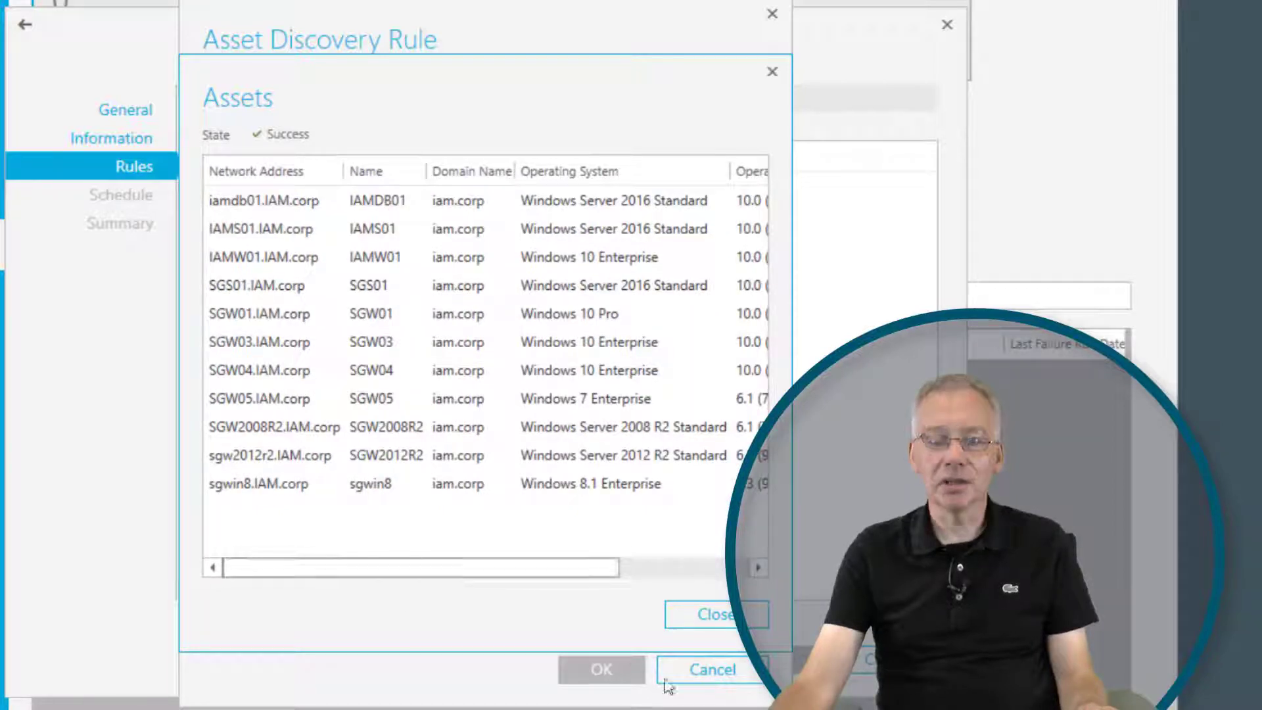
click(702, 611)
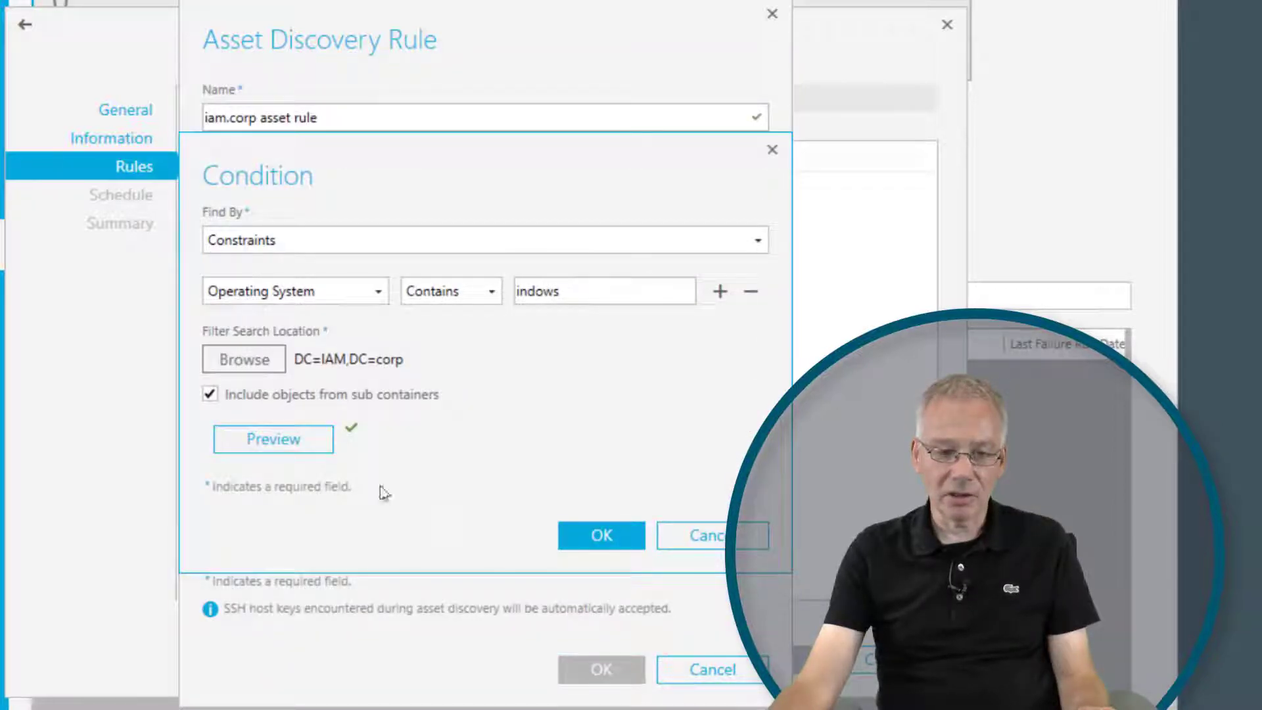
click(601, 538)
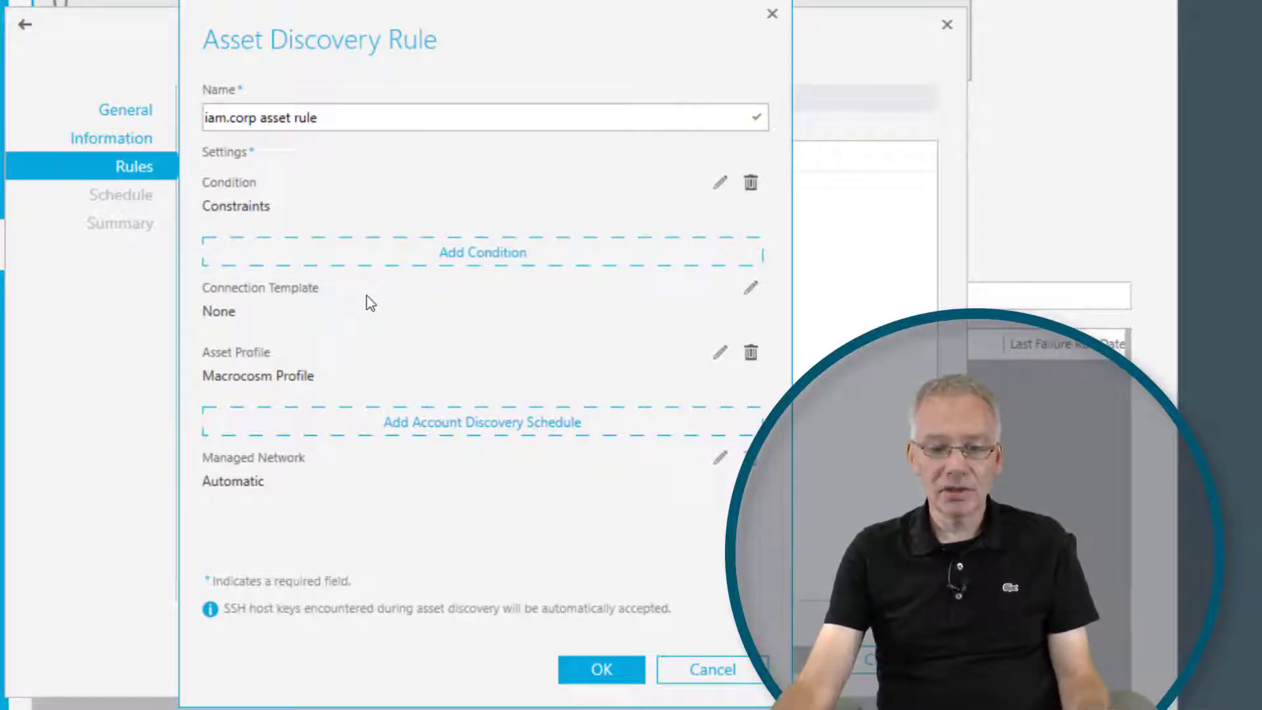
Set the rule's connection template to Directory Account authentication with the Administrator account of iam.corp as service account.
click(751, 288)
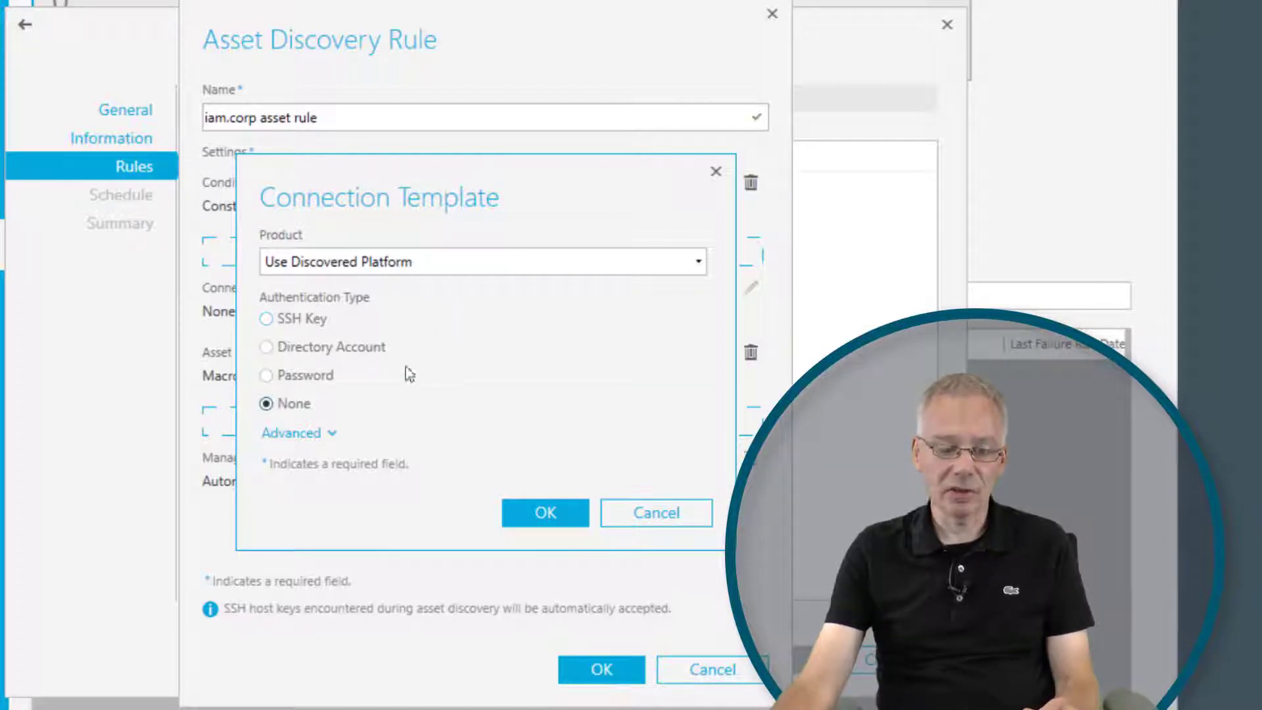
click(267, 347)
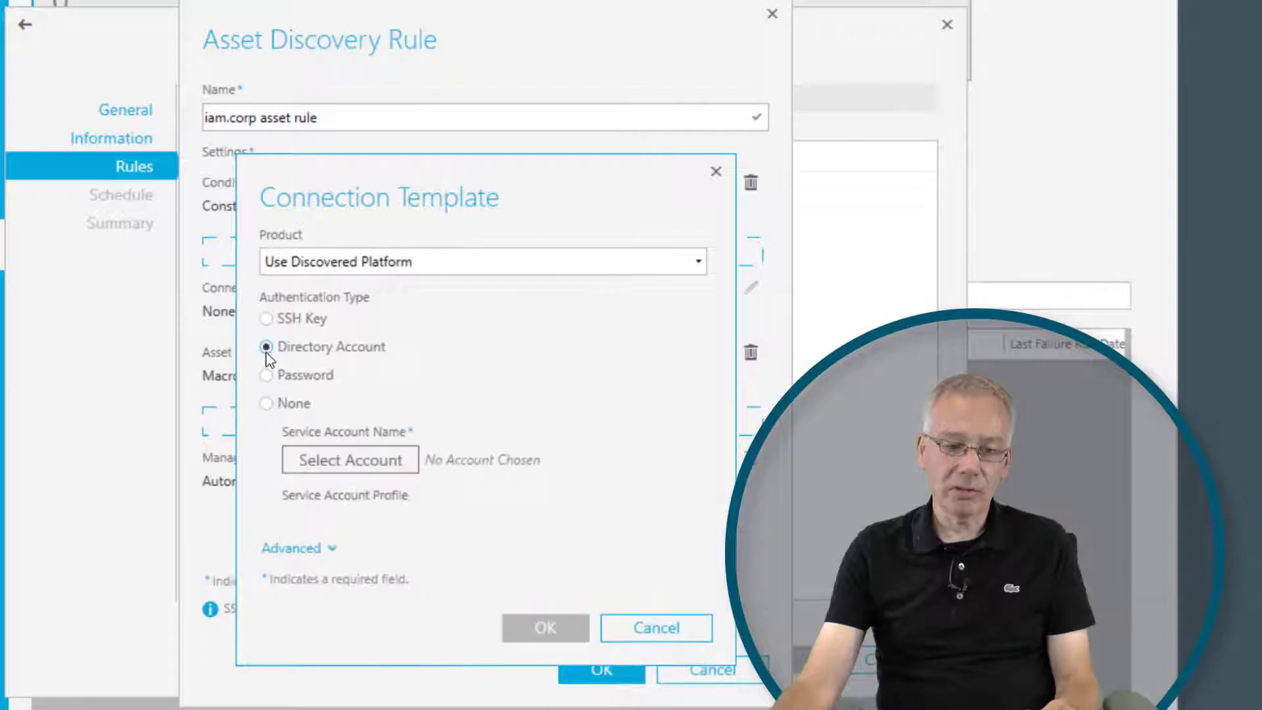
click(361, 459)
click(84, 256)
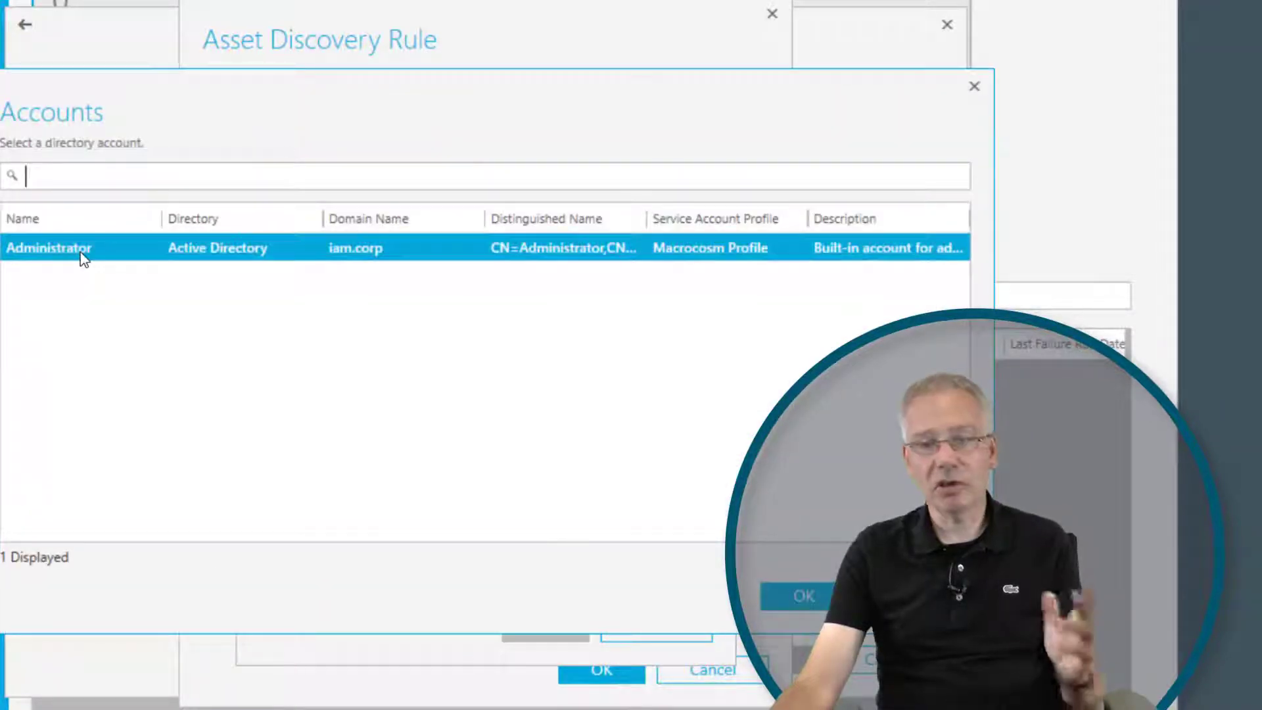
click(784, 602)
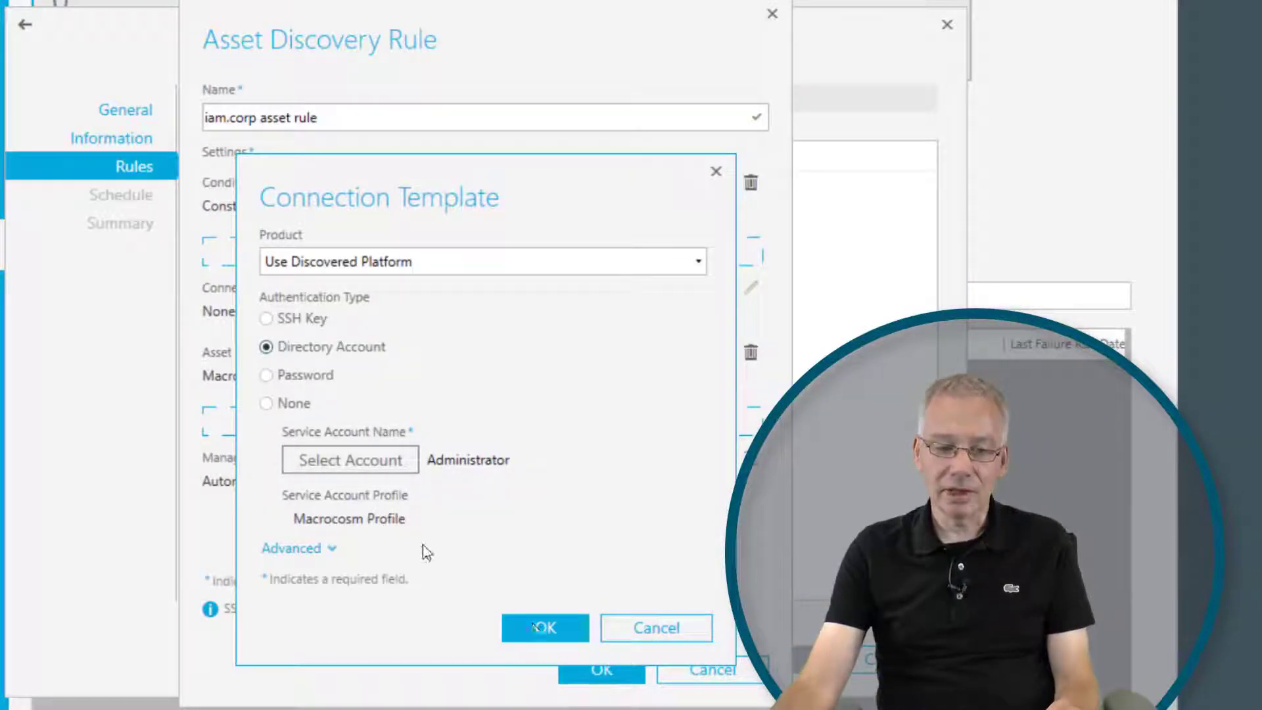
click(578, 629)
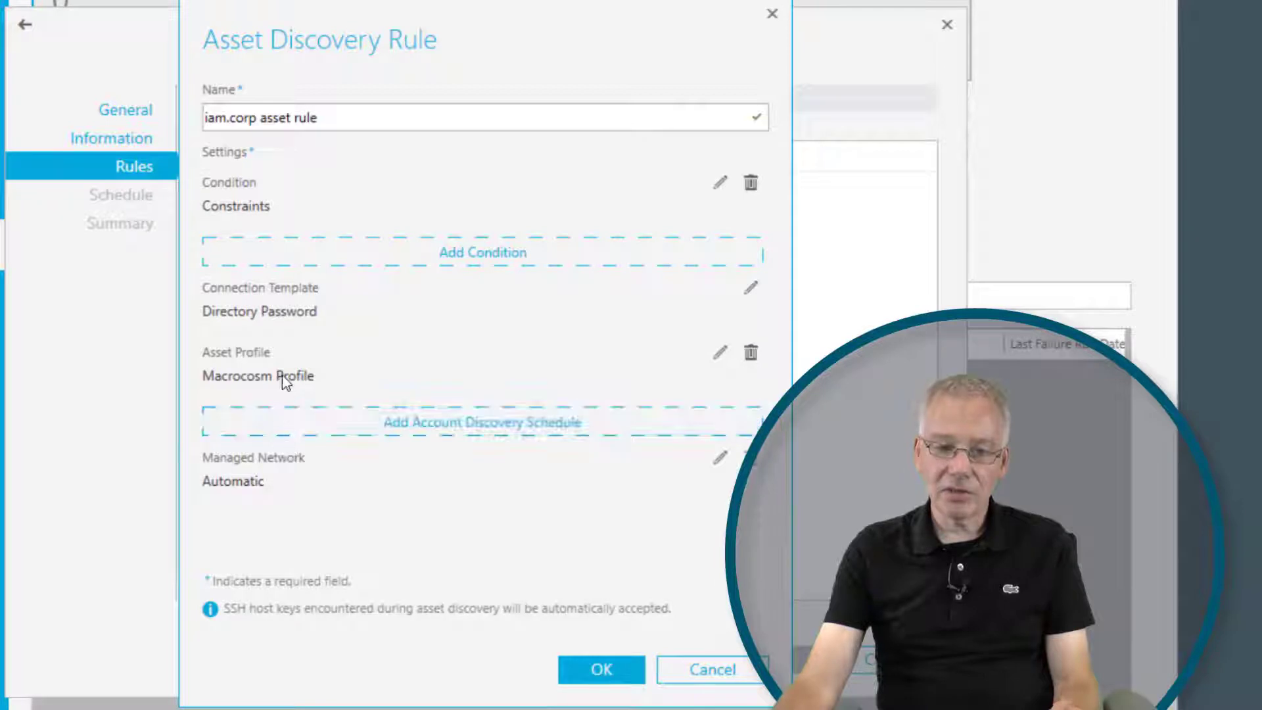
Keep Macrocosm Profile as the rule's asset profile and save the asset discovery rule.
click(721, 353)
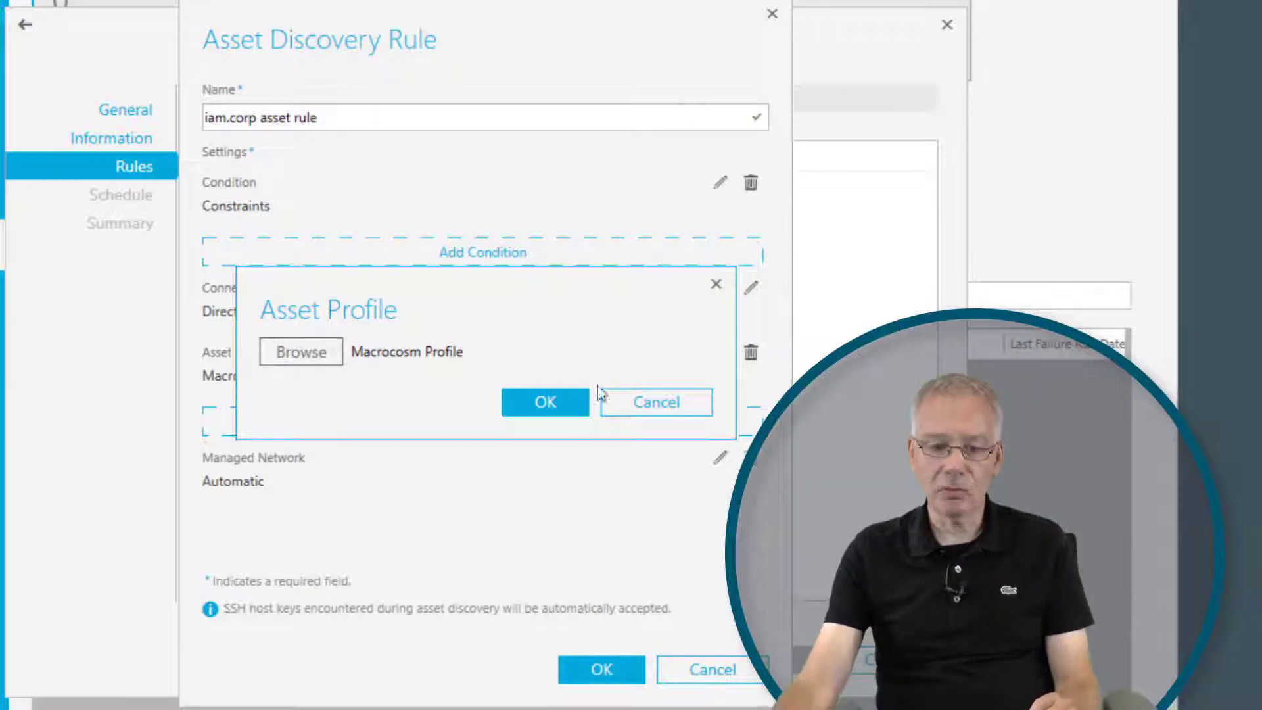
click(547, 404)
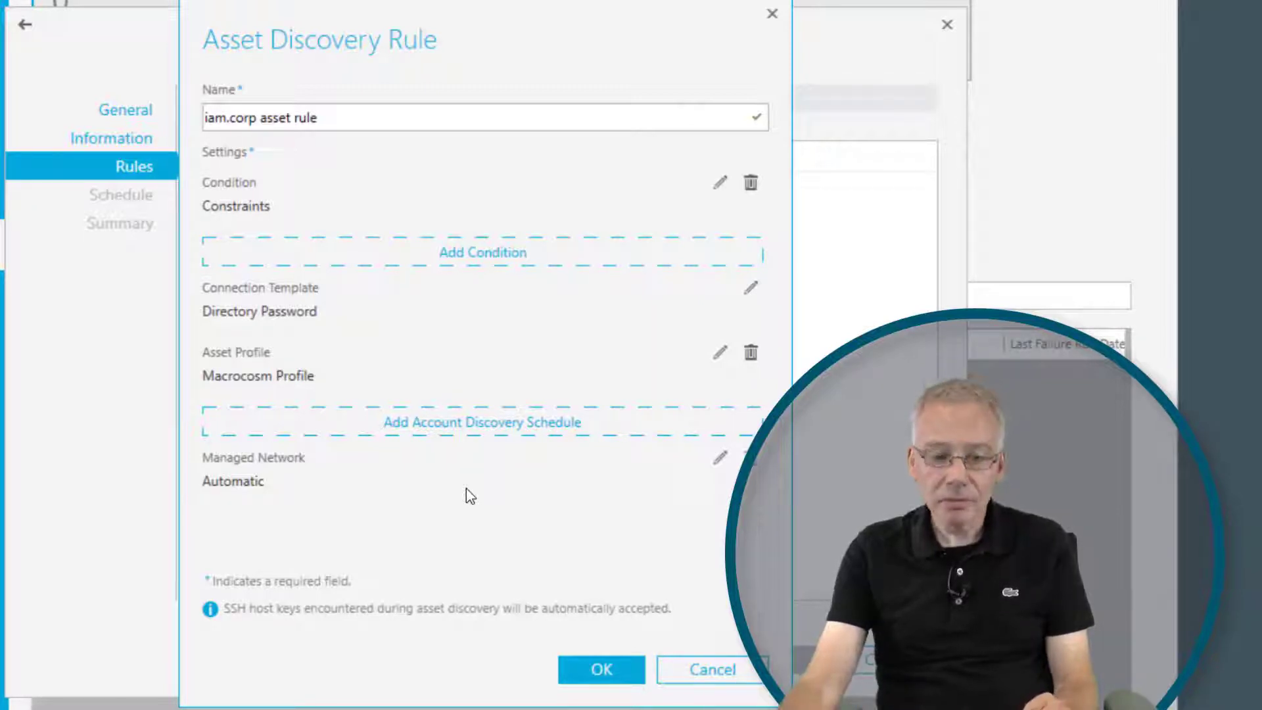
click(600, 671)
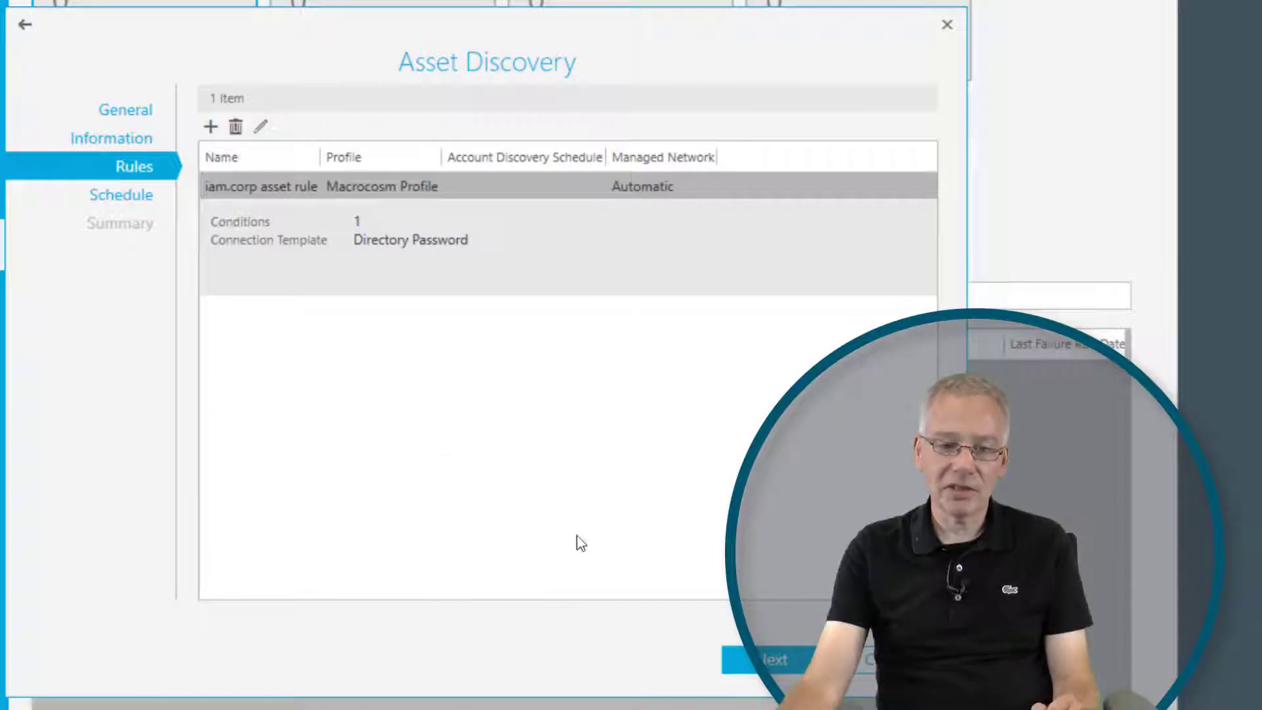
Leave the asset discovery without a recurring schedule and add it from the summary.
click(781, 664)
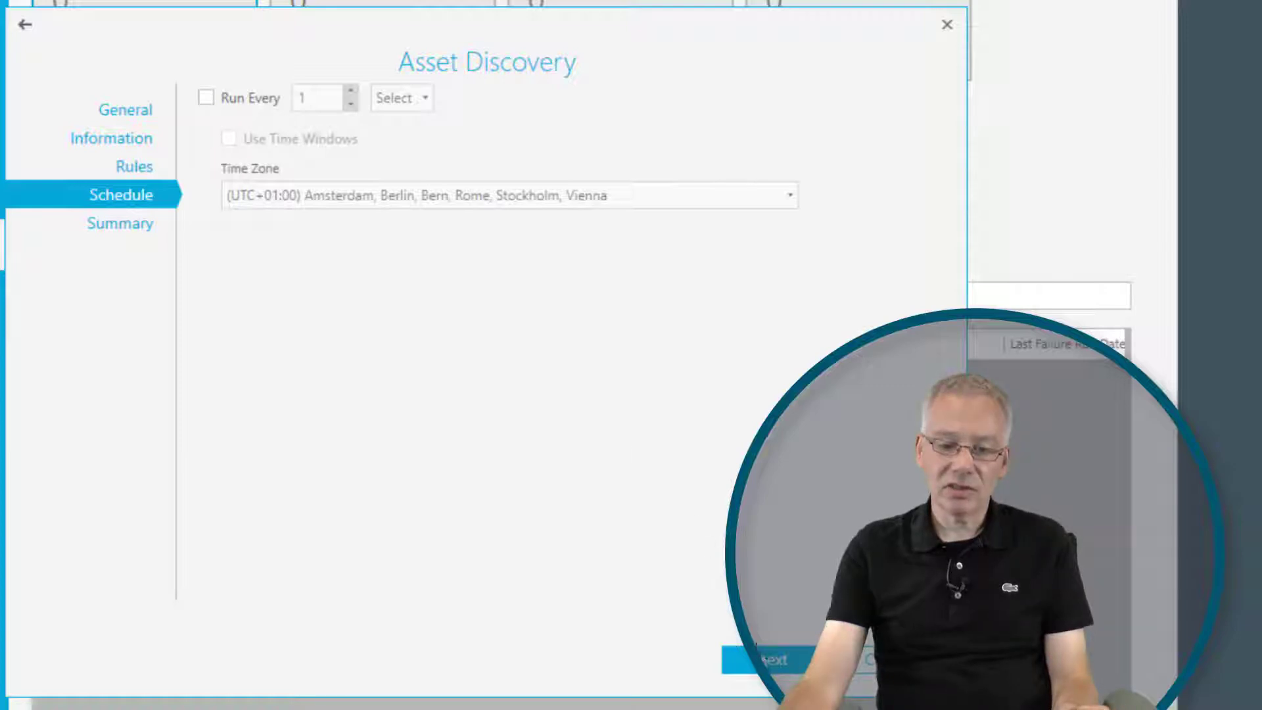
click(756, 659)
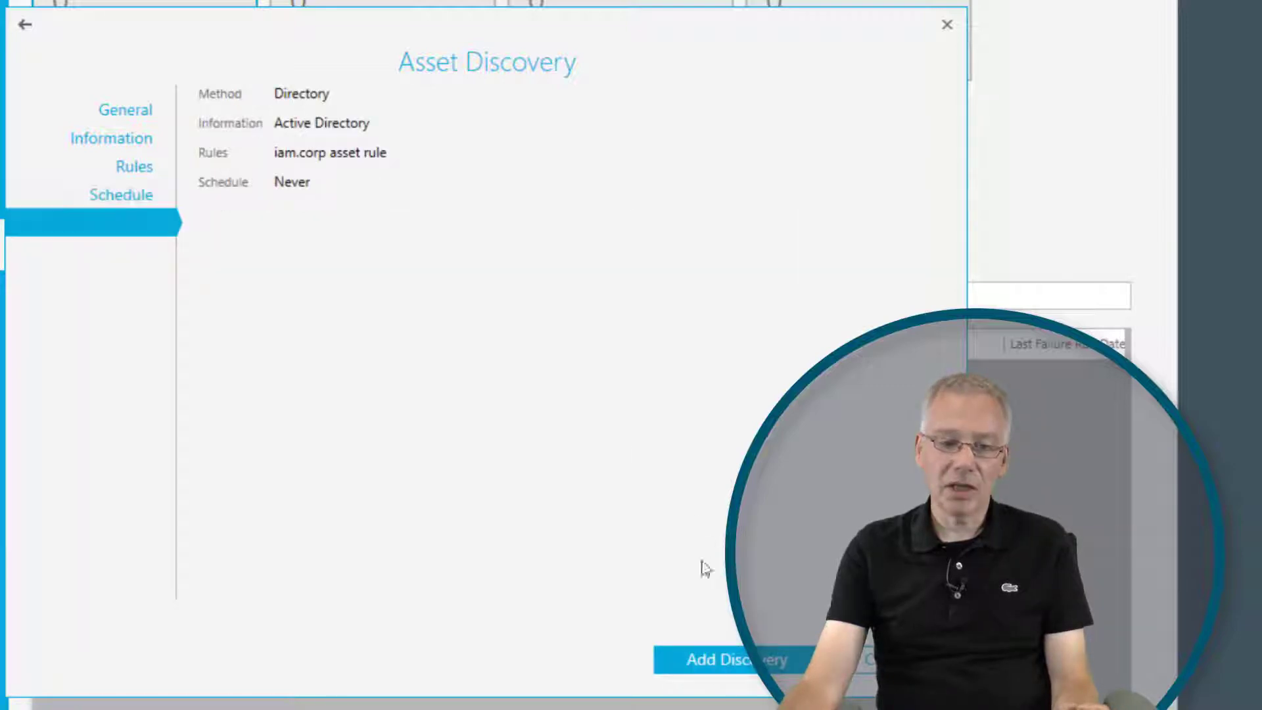
click(792, 664)
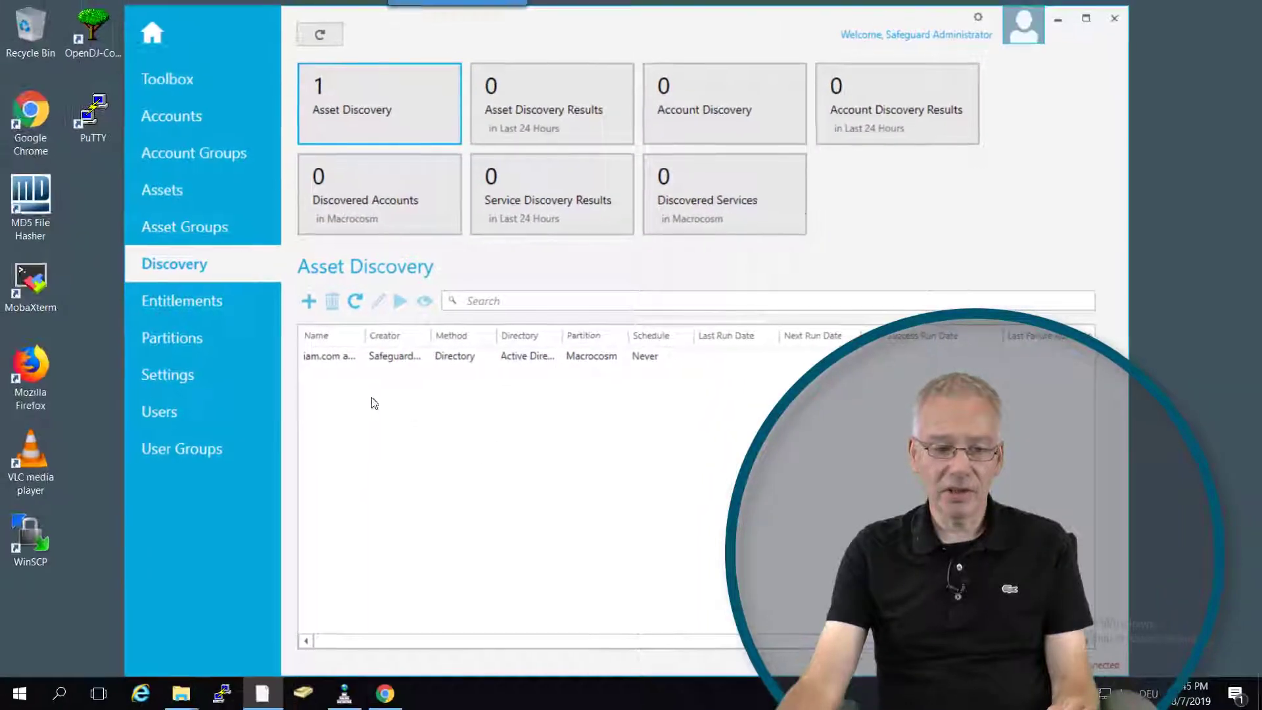
Run the iam.com asset discovery job immediately and bring its task progress window into view.
click(320, 358)
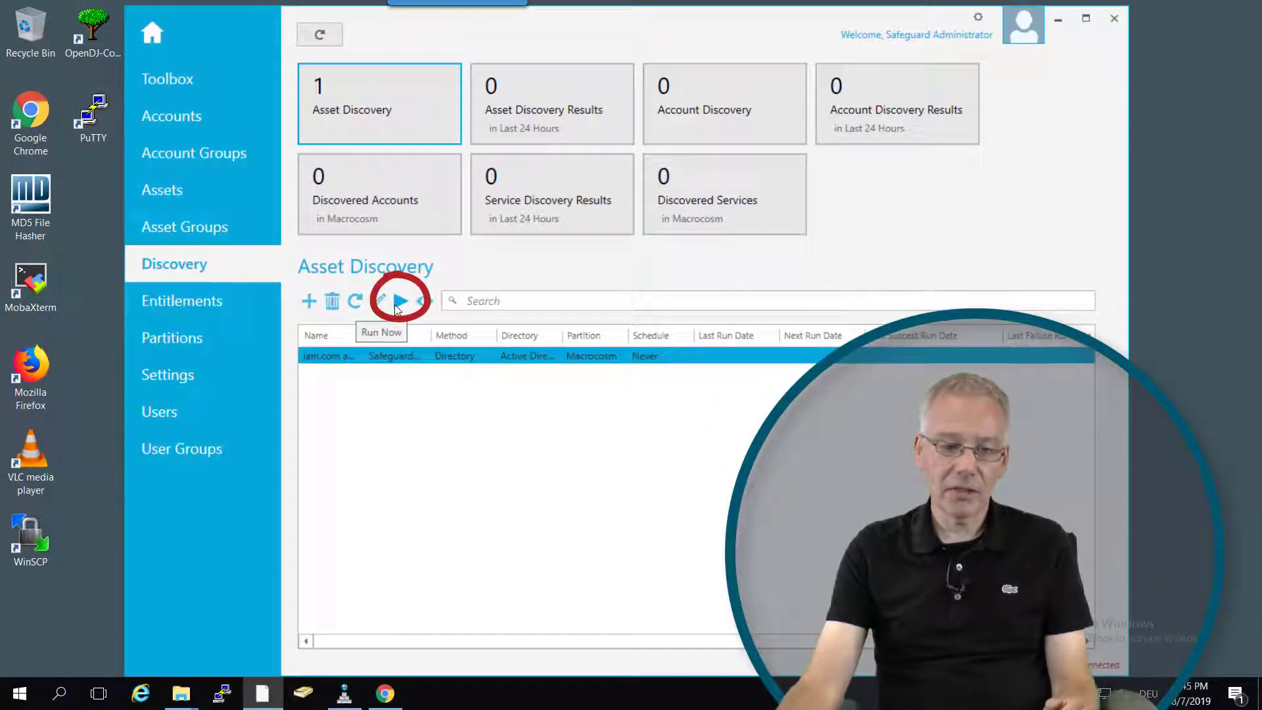
click(399, 302)
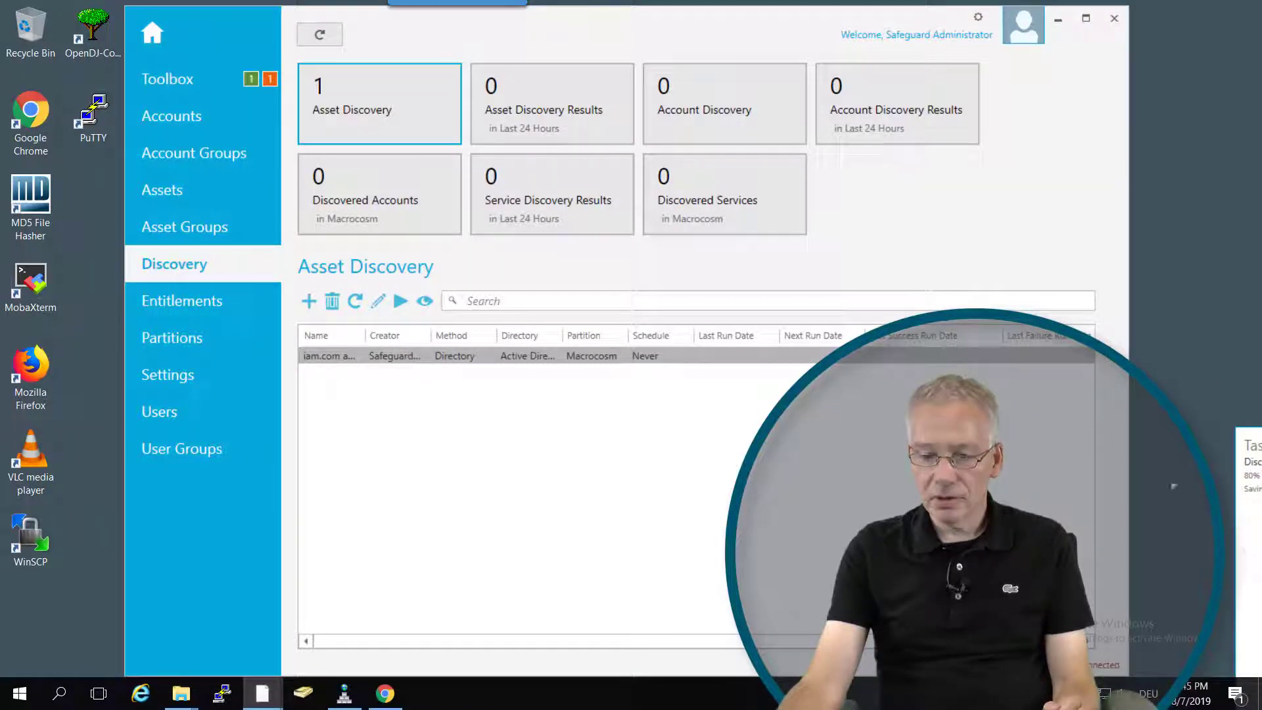
click(1243, 439)
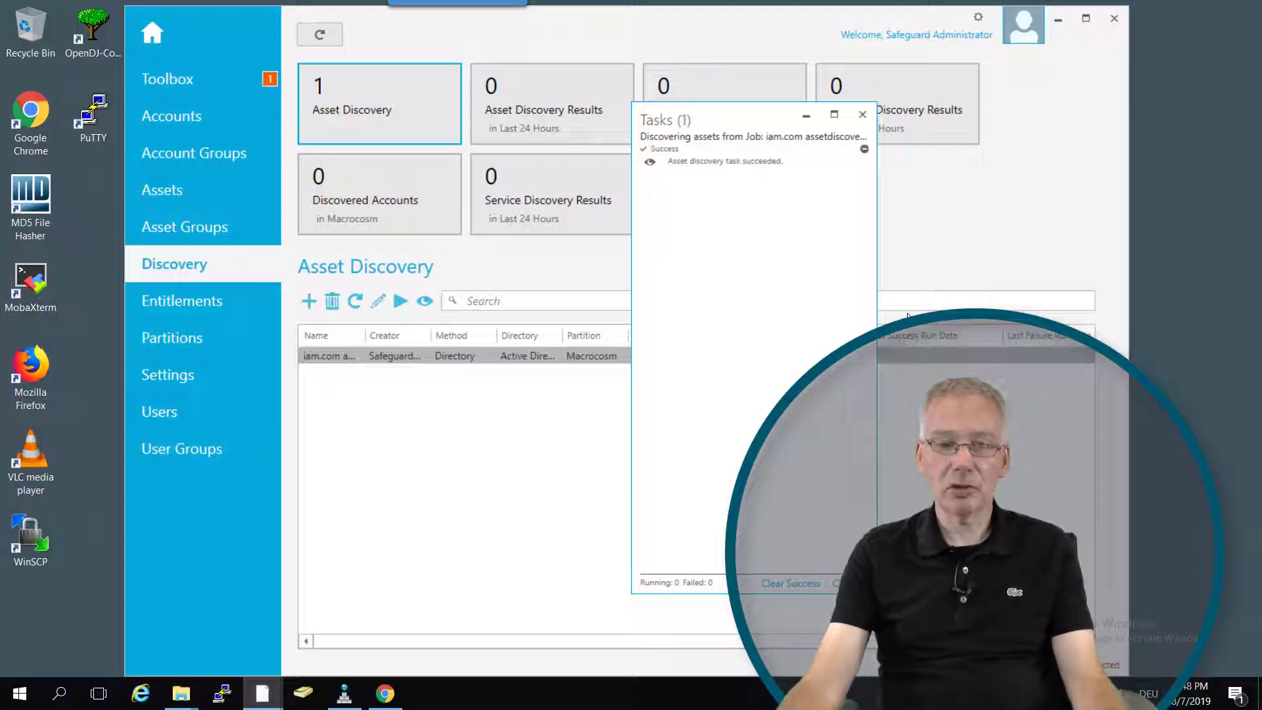
Examine the full task output of the asset discovery run in an enlarged details window, and close the details and task windows.
click(650, 162)
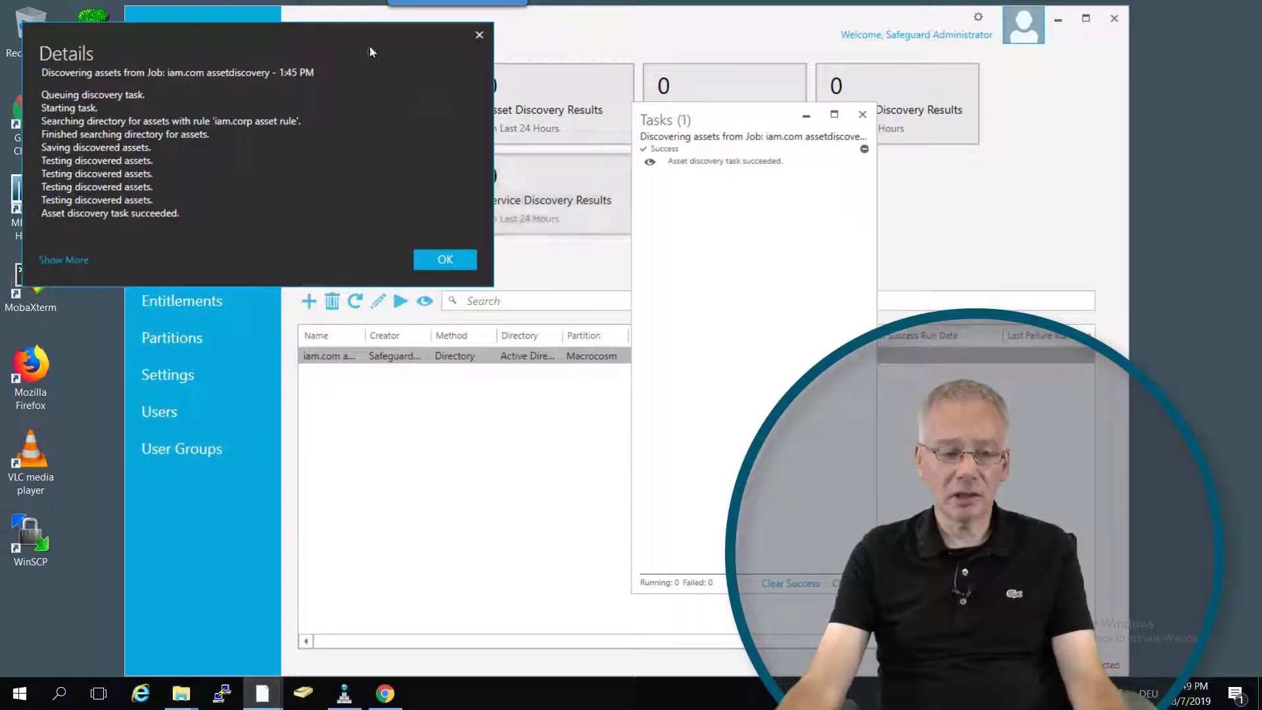
drag(271, 284, 271, 500)
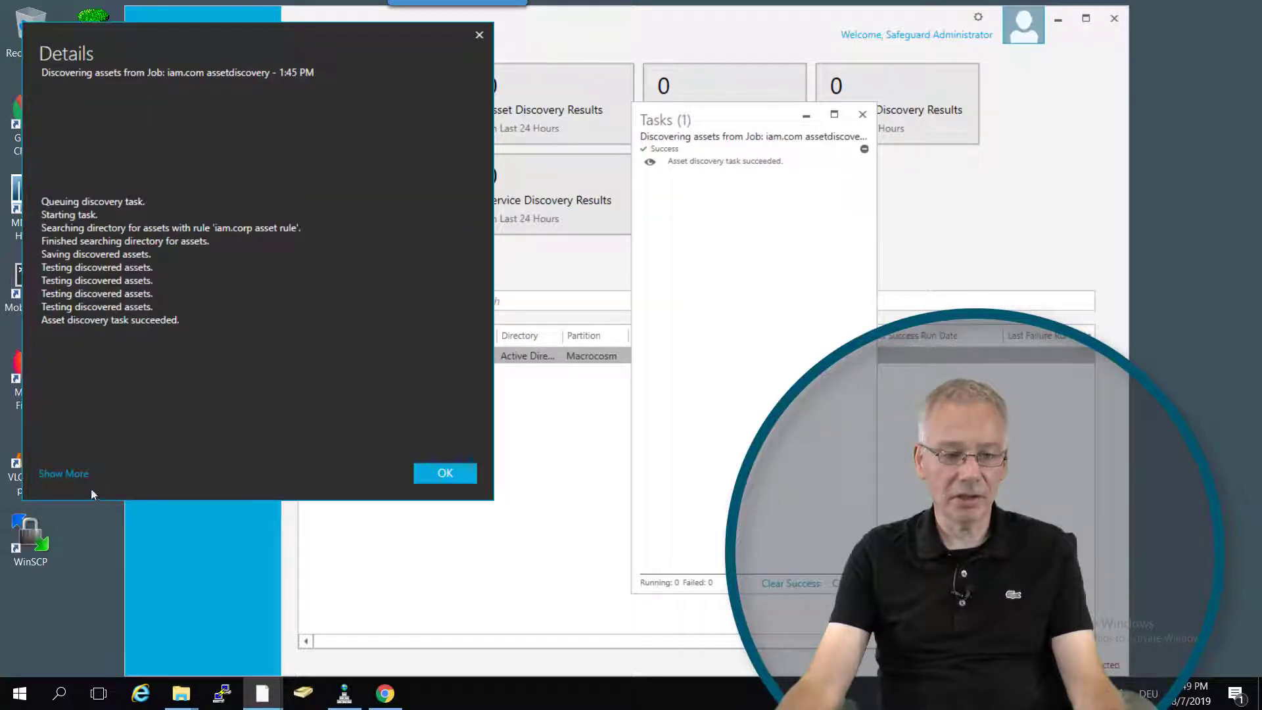
click(64, 474)
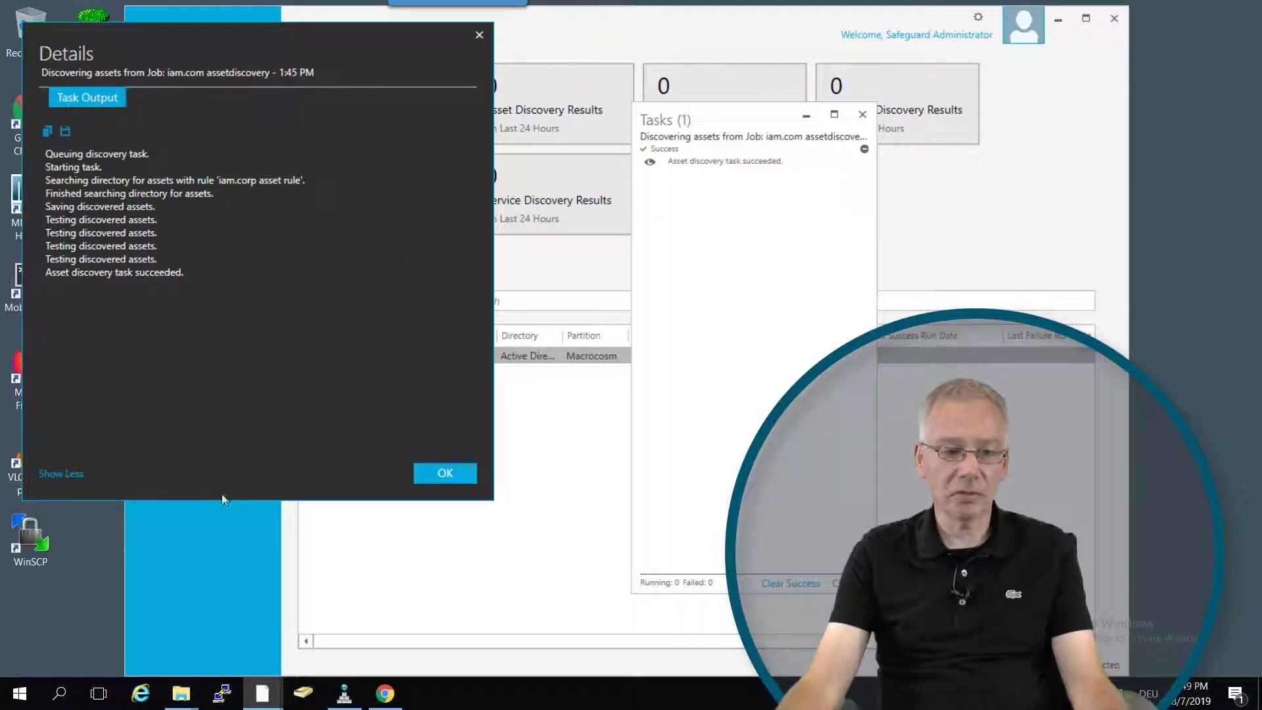
click(445, 472)
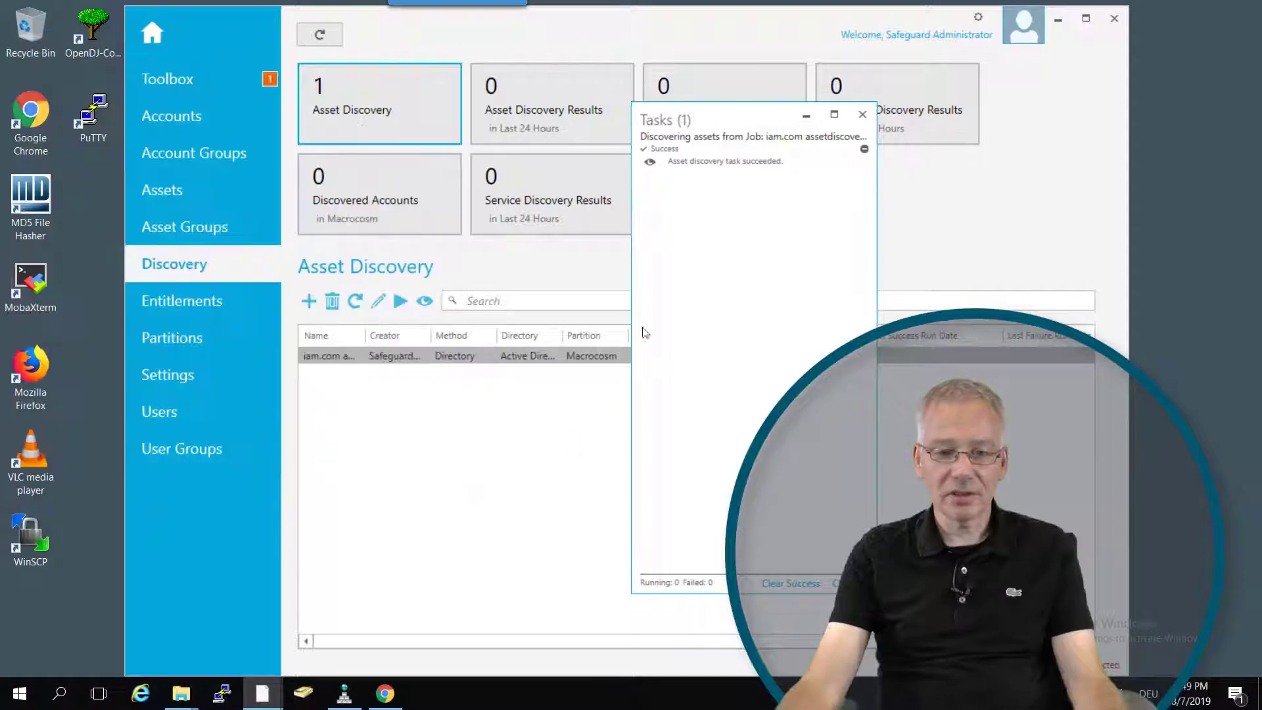
click(862, 114)
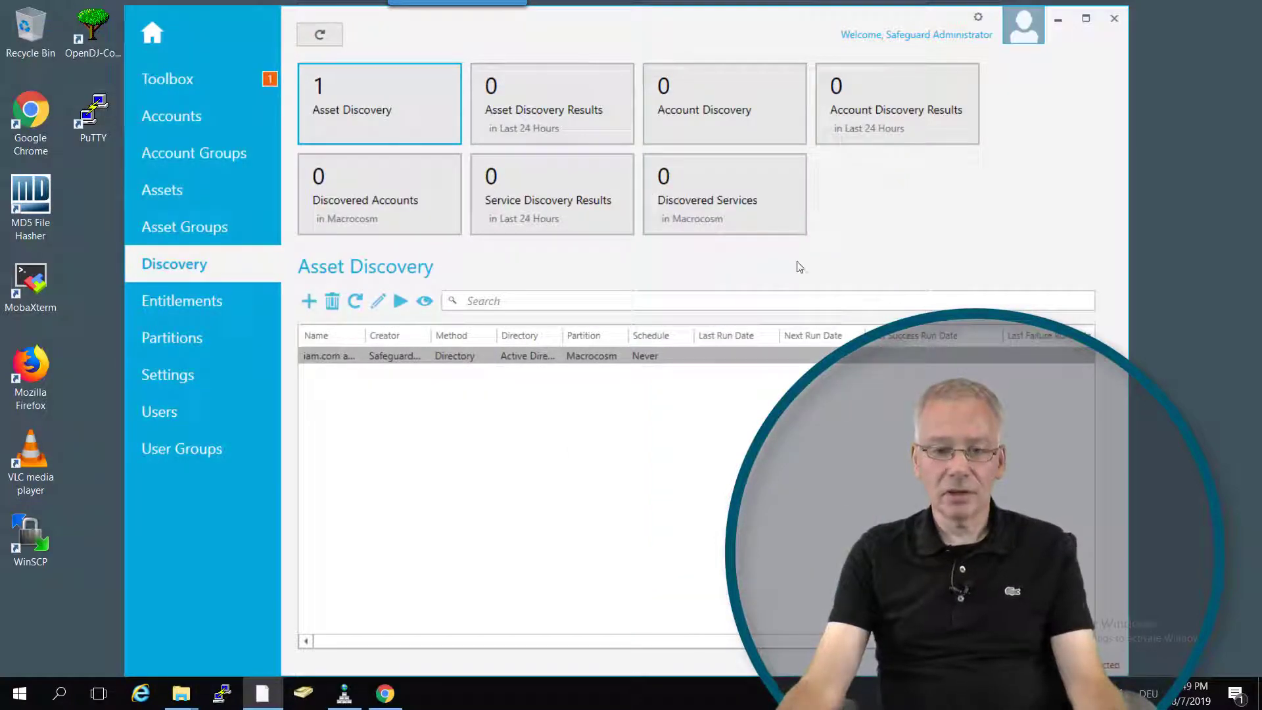
Refresh the discovery overview and review the assets found in the last 24 hours' asset discovery results, including the 1:26:12 PM network scan.
click(326, 34)
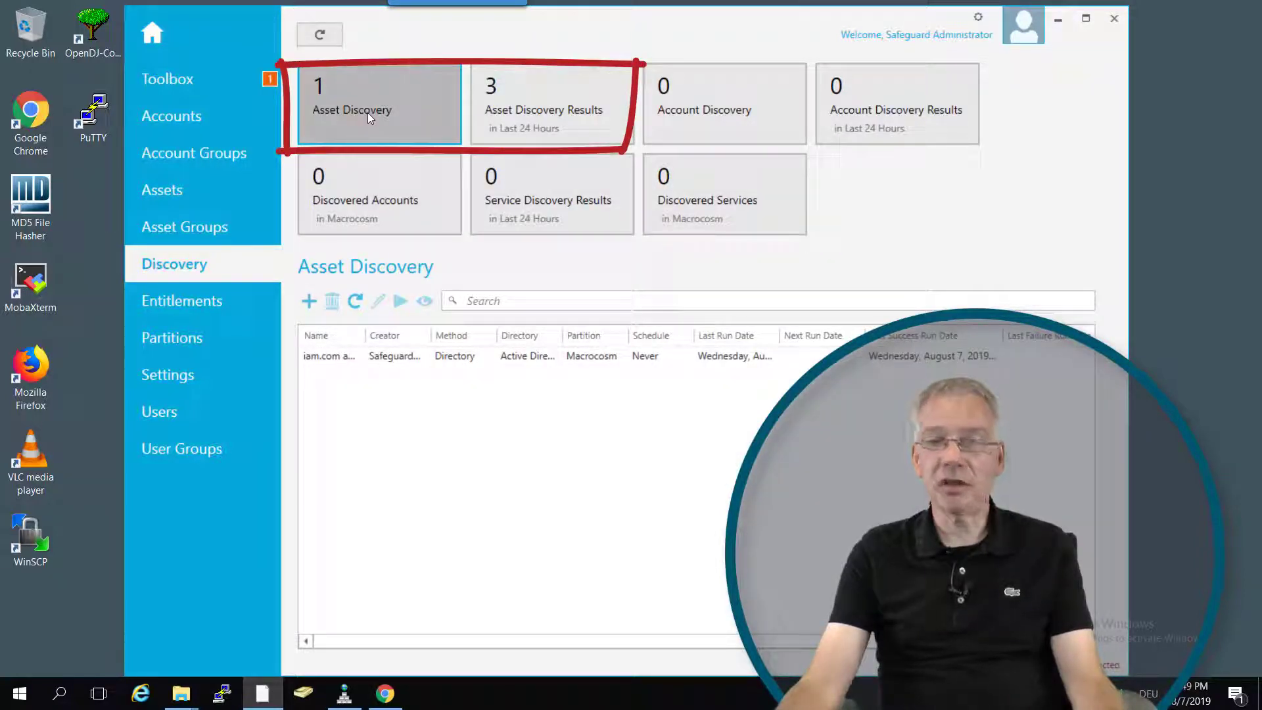
click(516, 113)
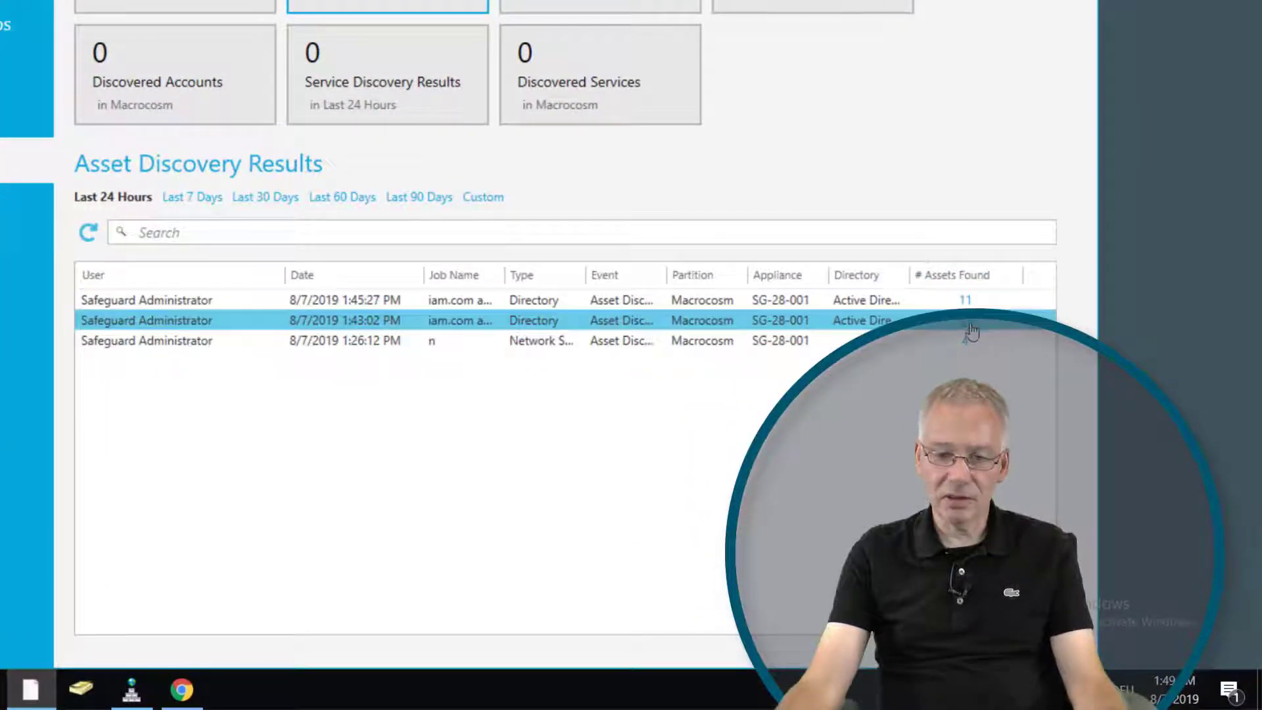
click(690, 495)
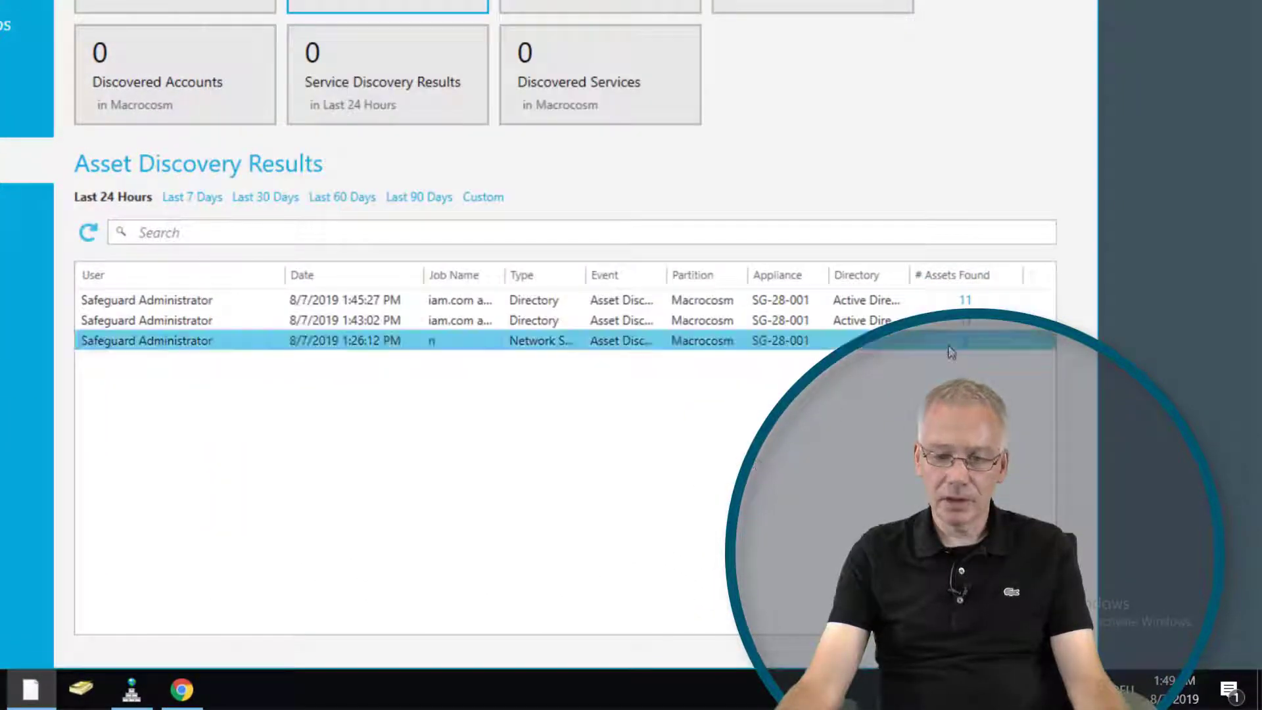
click(957, 336)
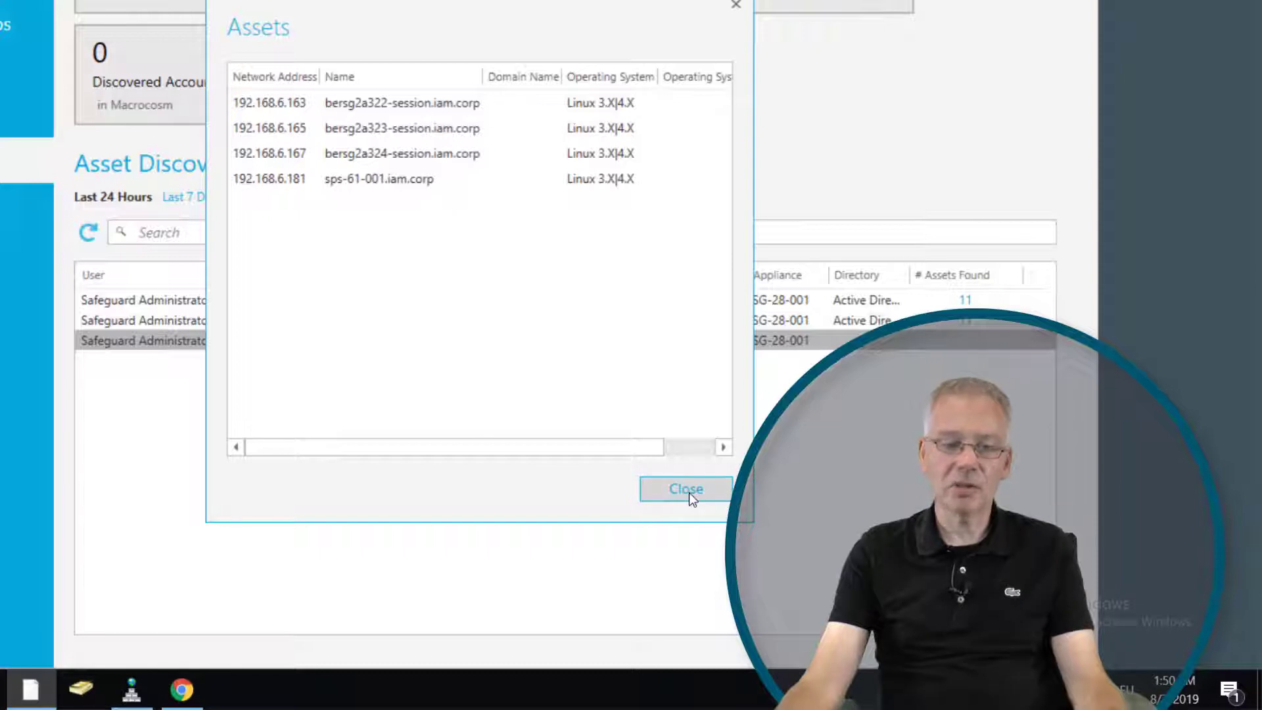
click(687, 491)
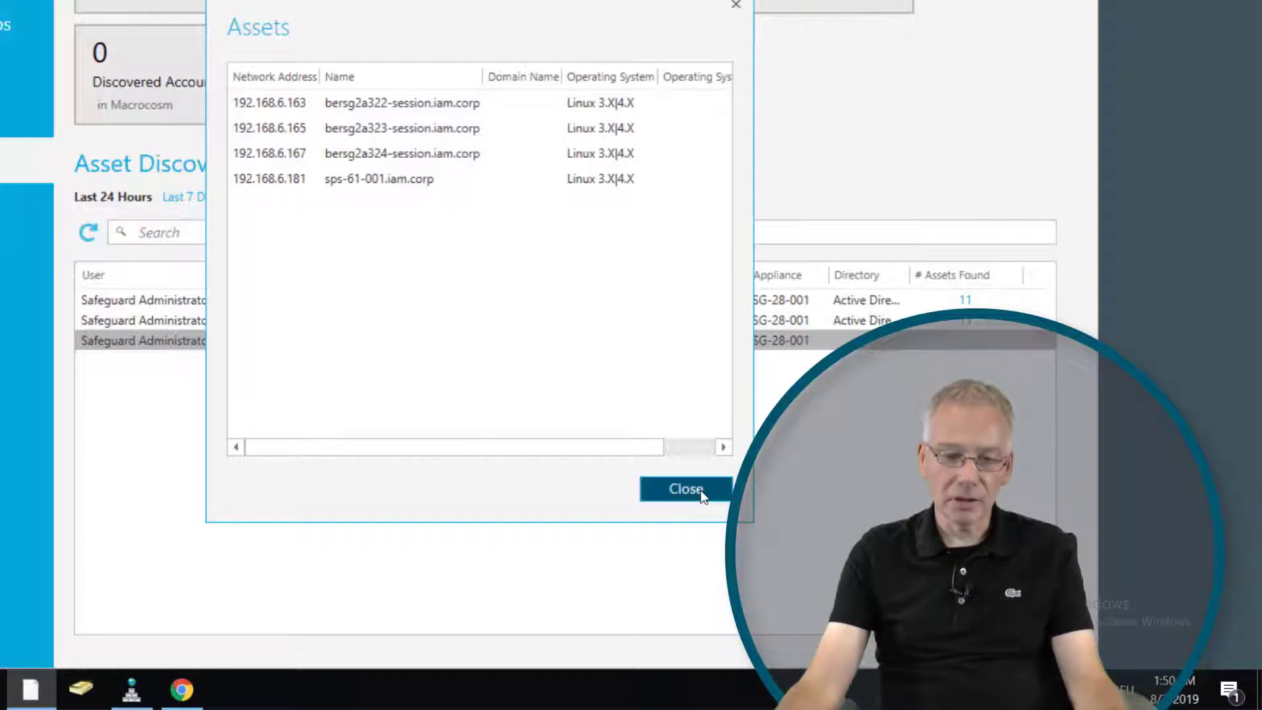